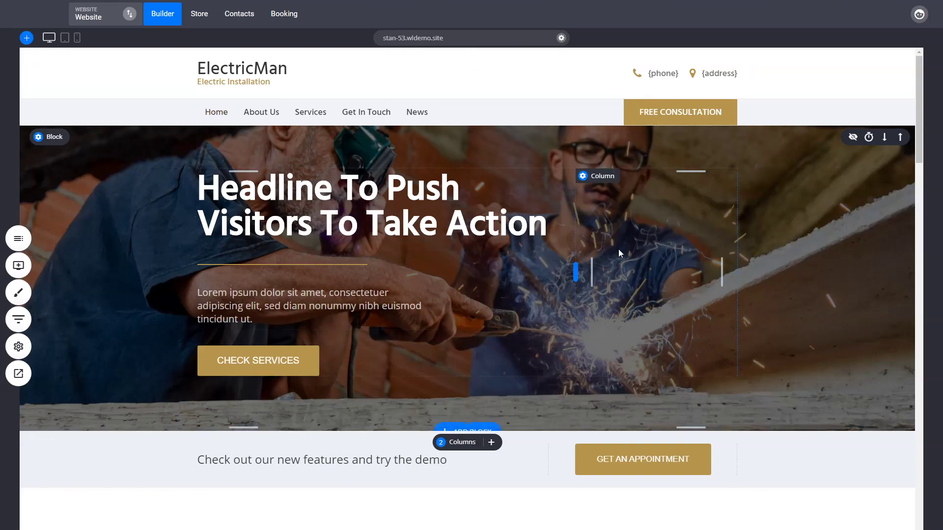
Step: Look through the homepage template's sections from the hero block down to Our Team and return to the header
scroll(616, 344, down, 7)
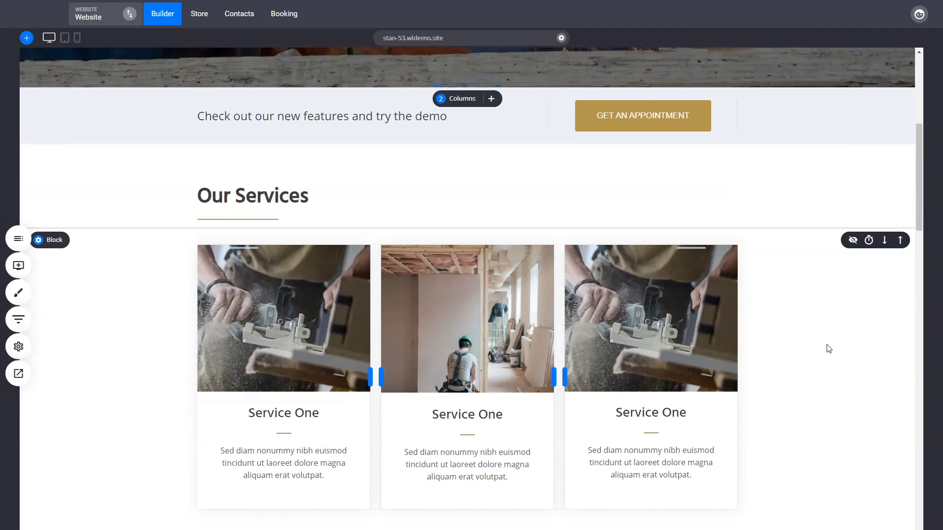
scroll(828, 348, down, 8)
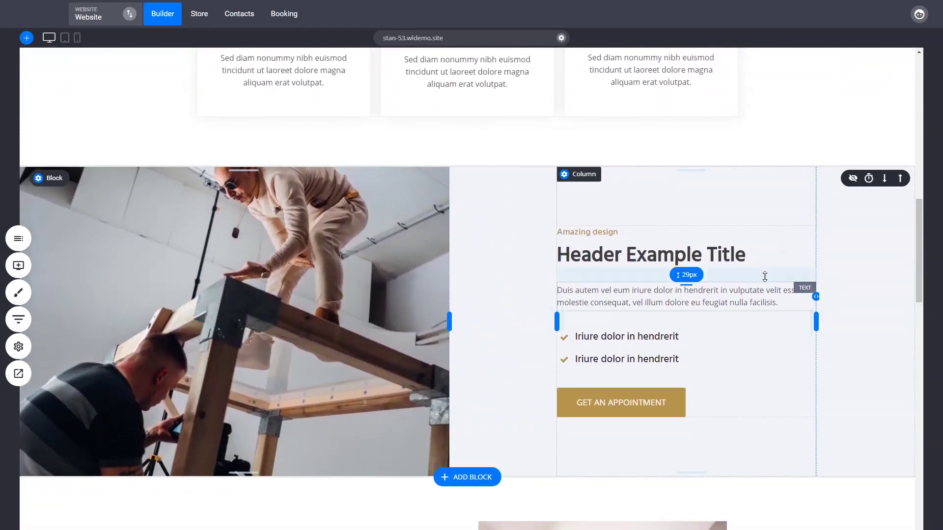
scroll(524, 328, down, 5)
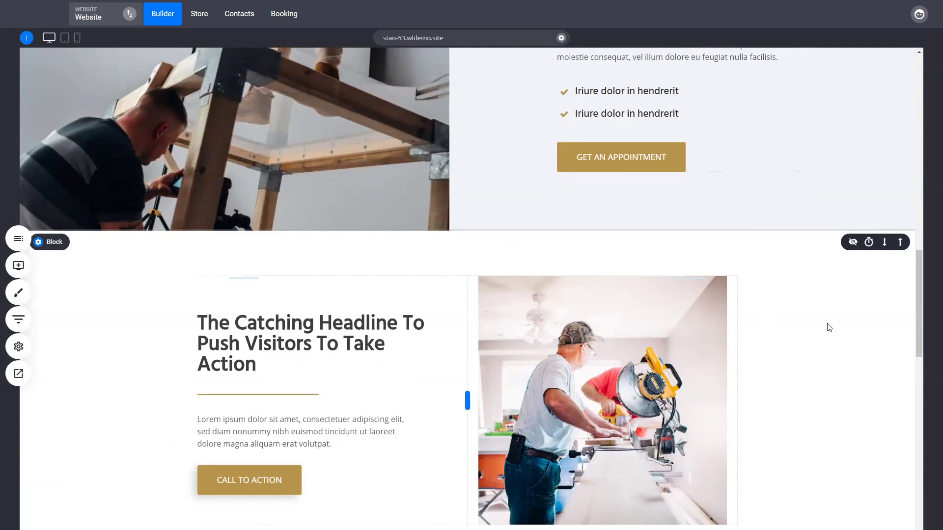
scroll(830, 331, up, 3)
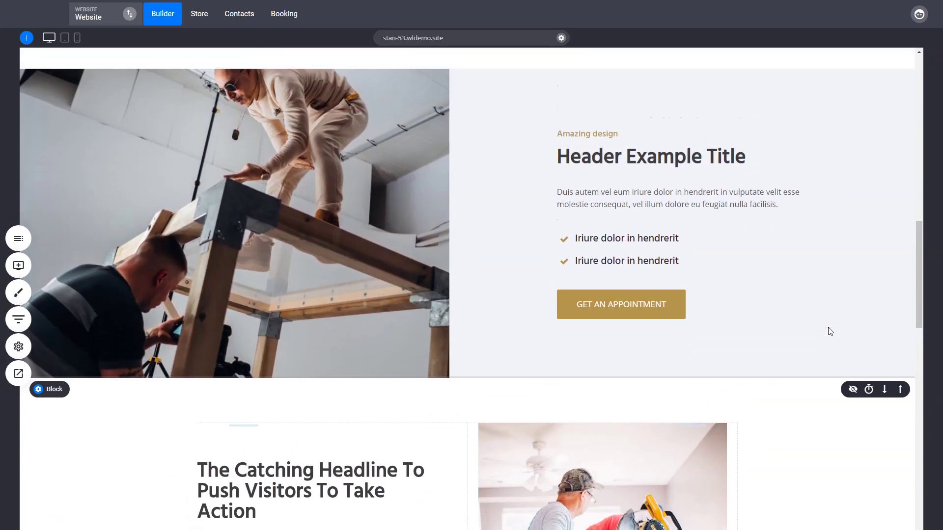
scroll(830, 331, down, 5)
scroll(830, 332, down, 4)
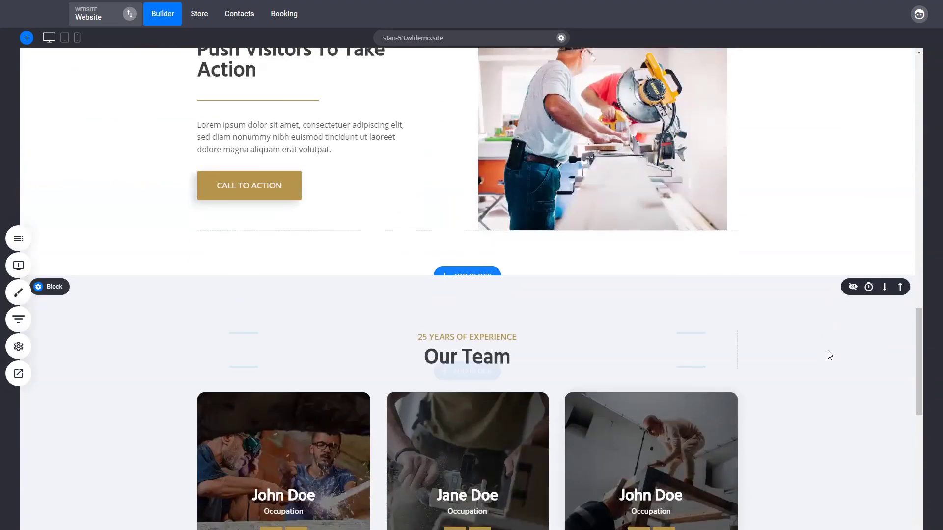
scroll(829, 407, up, 20)
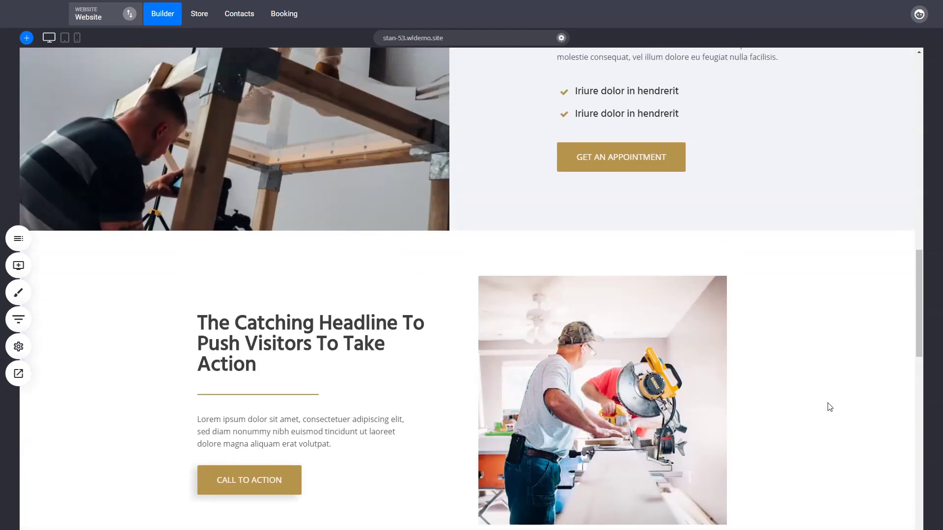
scroll(828, 404, up, 3)
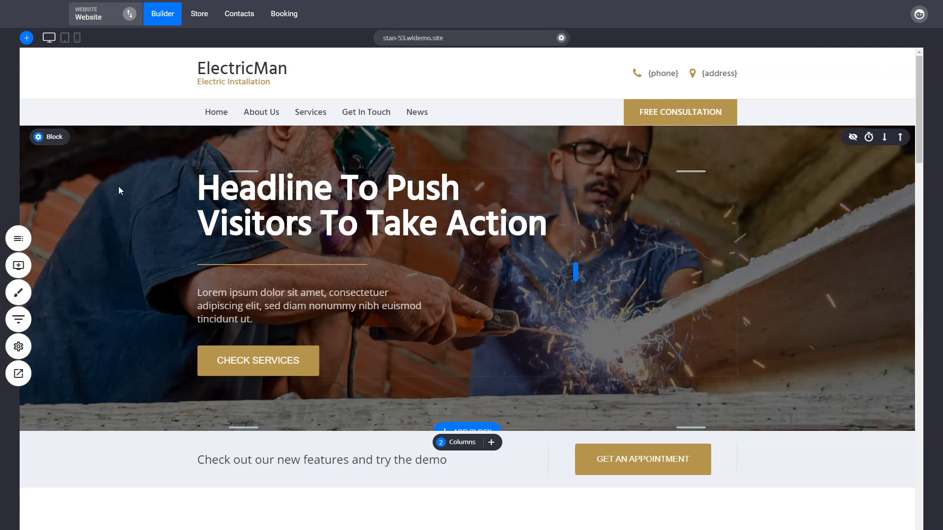
Step: Shift the divider between the hero block's two columns to make the headline column slightly narrower
mouse_move(46, 142)
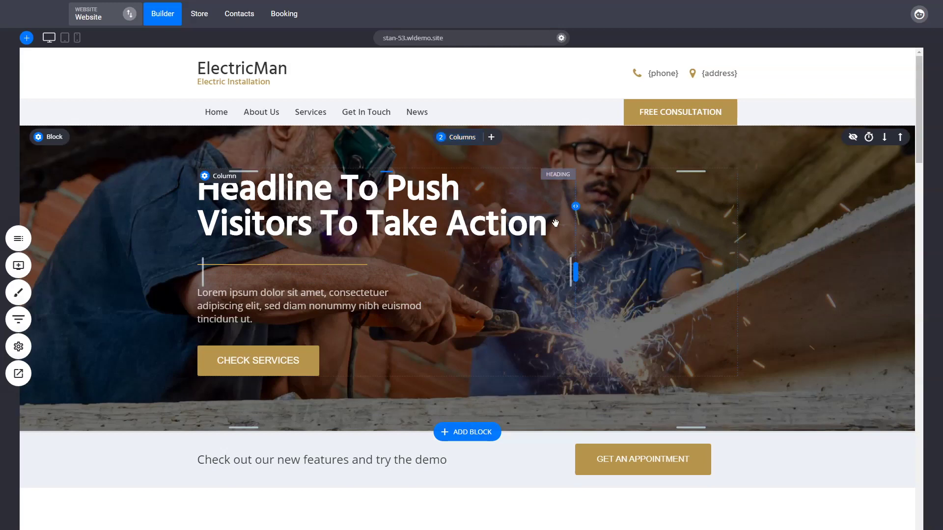
mouse_move(582, 261)
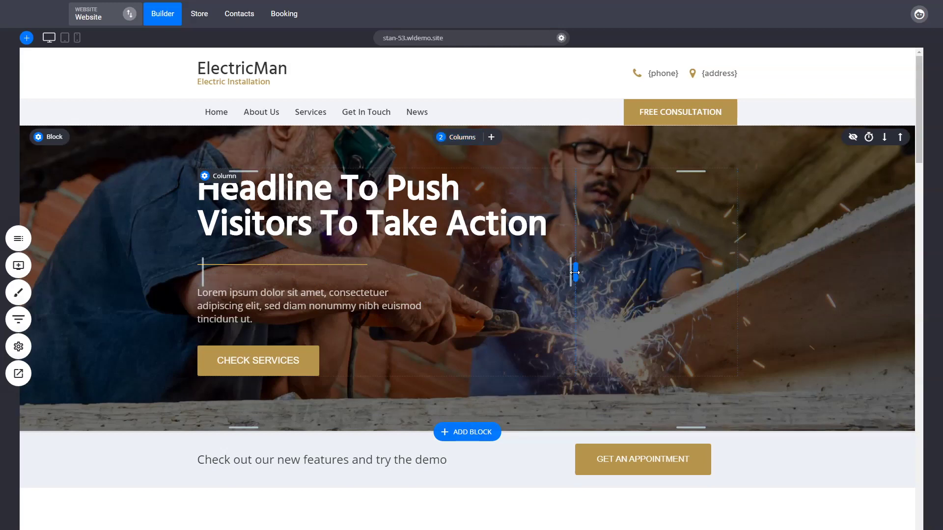
mouse_move(575, 272)
mouse_down()
mouse_move(465, 271)
mouse_move(585, 272)
mouse_move(565, 271)
mouse_up()
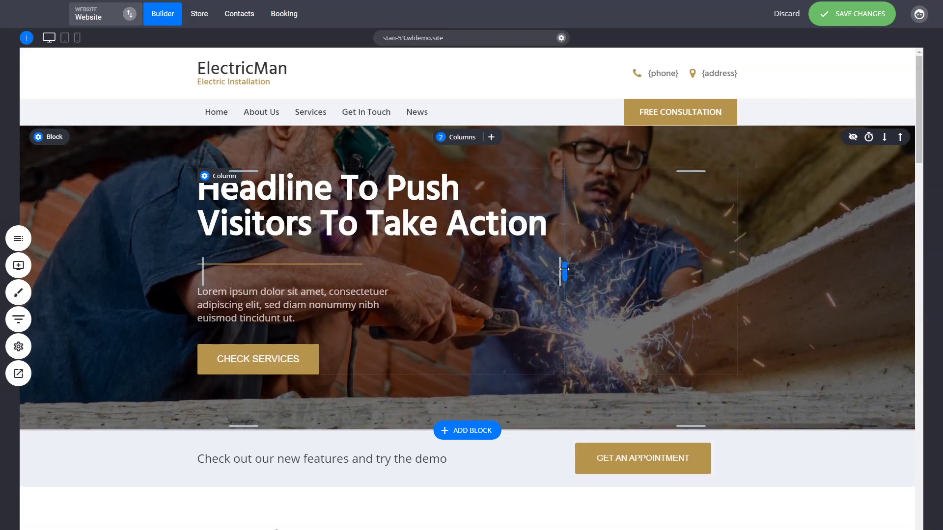
mouse_move(564, 270)
mouse_down()
mouse_move(616, 273)
mouse_move(566, 274)
mouse_up()
mouse_move(567, 273)
mouse_down()
mouse_move(536, 263)
mouse_move(571, 269)
mouse_up()
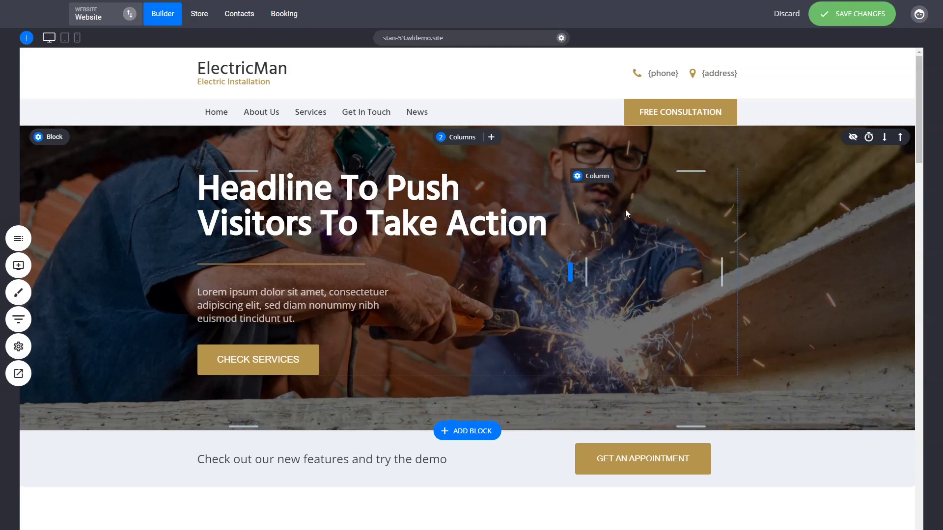
Step: Reduce the hero block to one column and narrow its heading so it wraps after "Headline To Push"
click(458, 137)
click(455, 184)
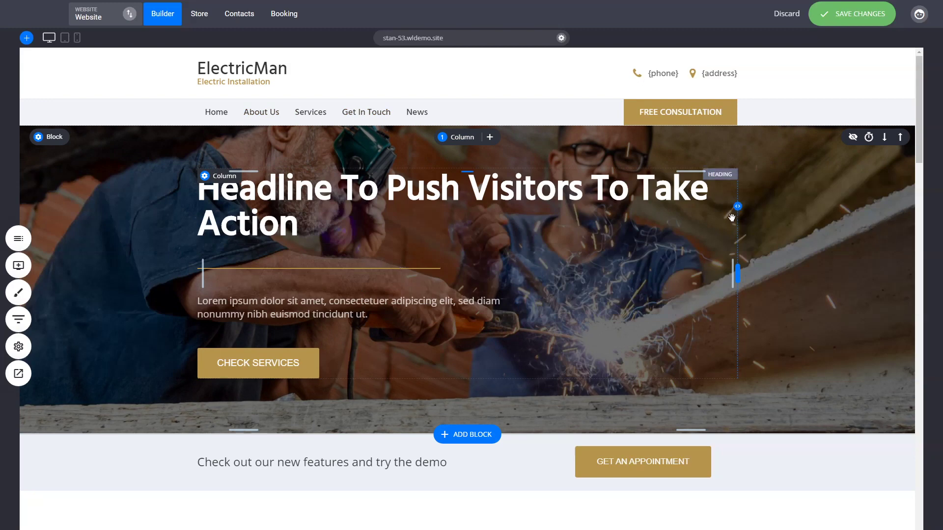
drag(733, 211, 565, 213)
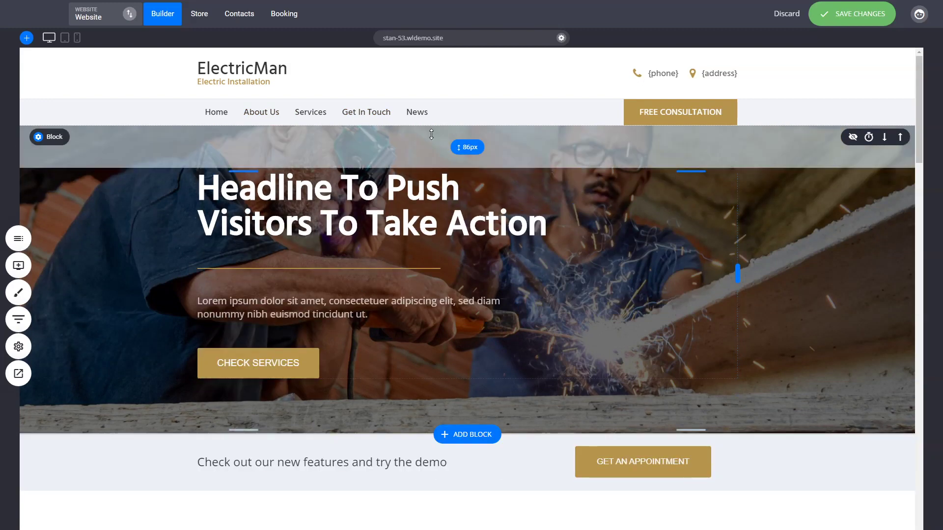
Step: Split the hero content into two columns, widening the left column and its heading so the headline fits on two lines
click(462, 137)
click(475, 183)
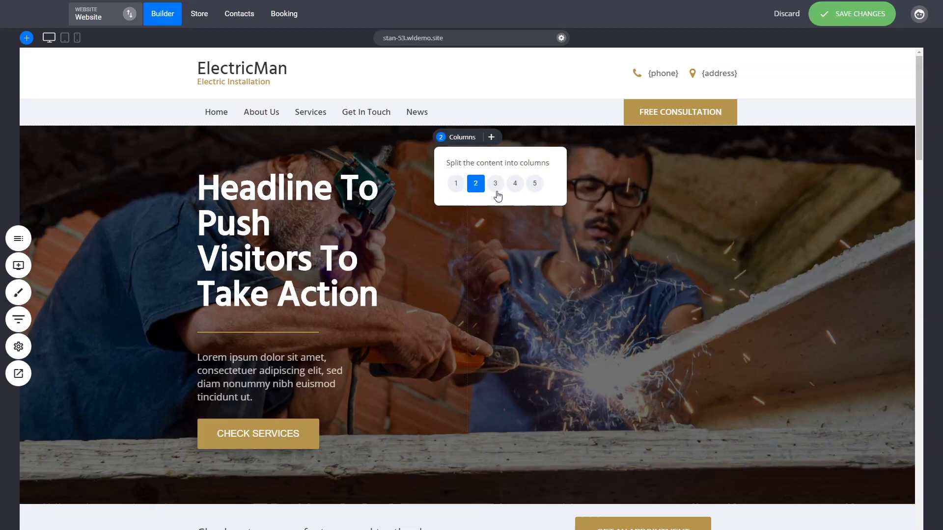
drag(468, 309, 597, 282)
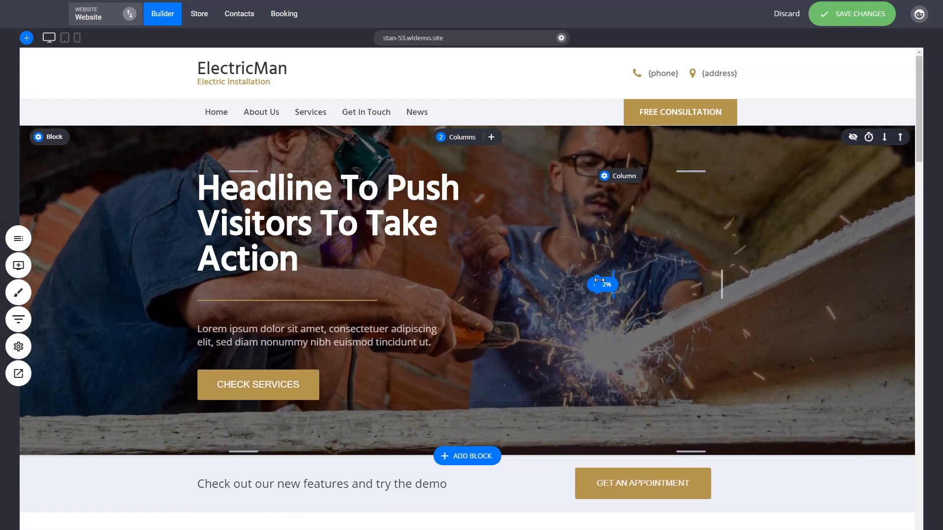
drag(475, 223, 546, 219)
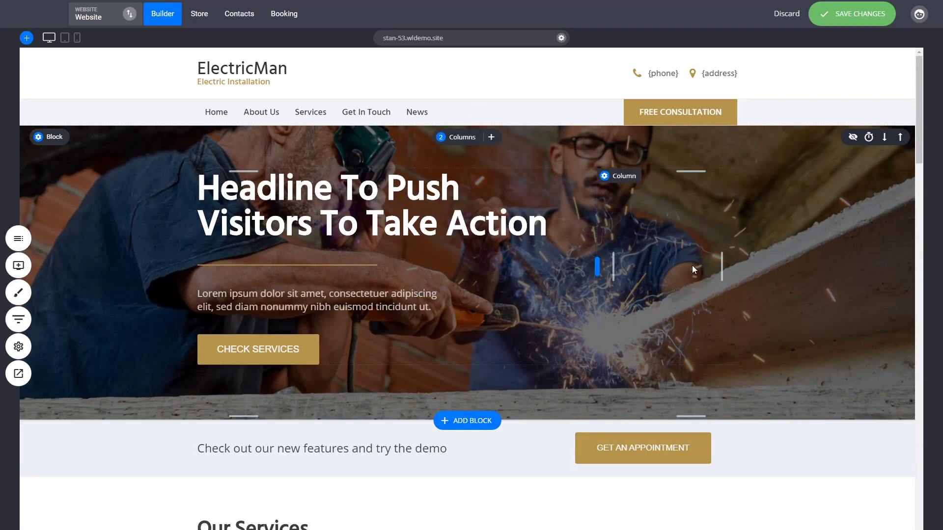
Step: Slightly narrow the image column in the block containing "Header Example Title"
scroll(691, 265, down, 3)
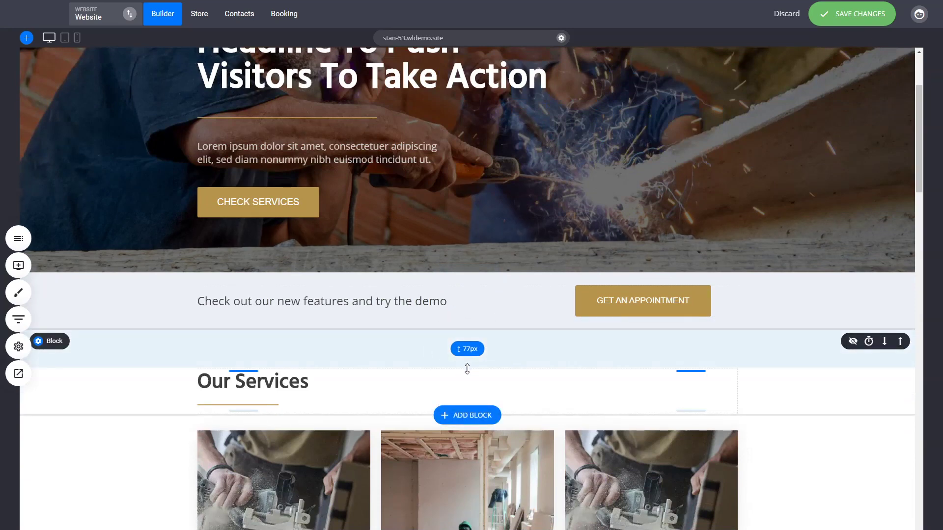
scroll(721, 458, down, 4)
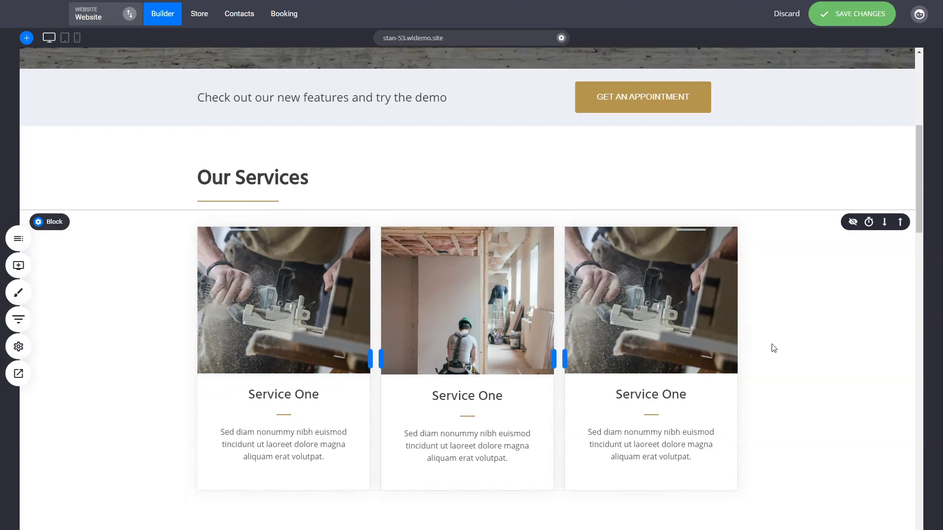
scroll(773, 347, down, 6)
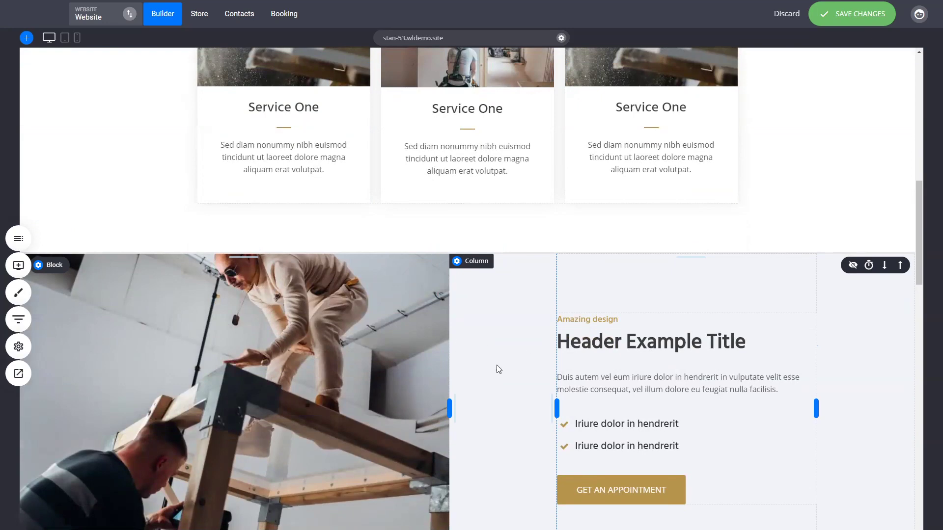
mouse_move(449, 407)
mouse_down()
mouse_move(501, 407)
mouse_move(442, 397)
mouse_up()
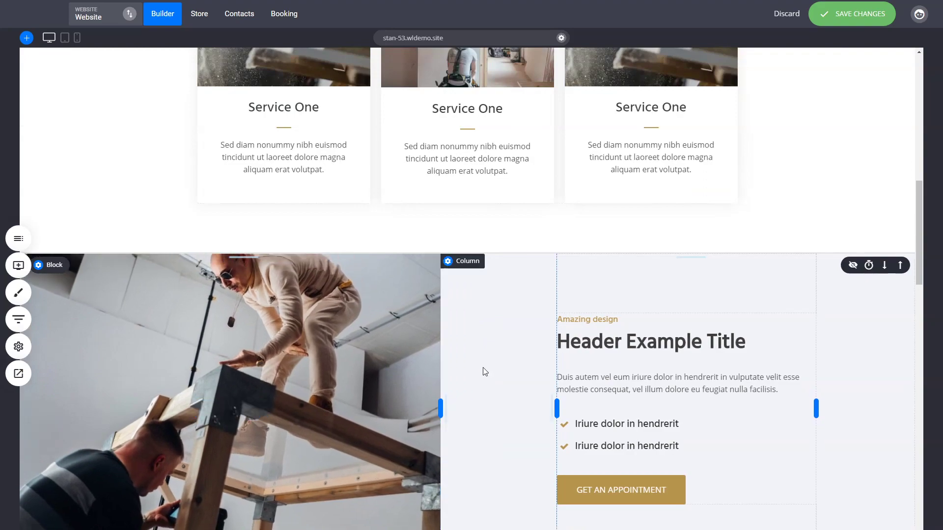
Step: Narrow the text column of the "Header Example Title" block slightly by pulling in its right edge
scroll(487, 371, up, 5)
scroll(491, 364, down, 3)
scroll(491, 363, up, 8)
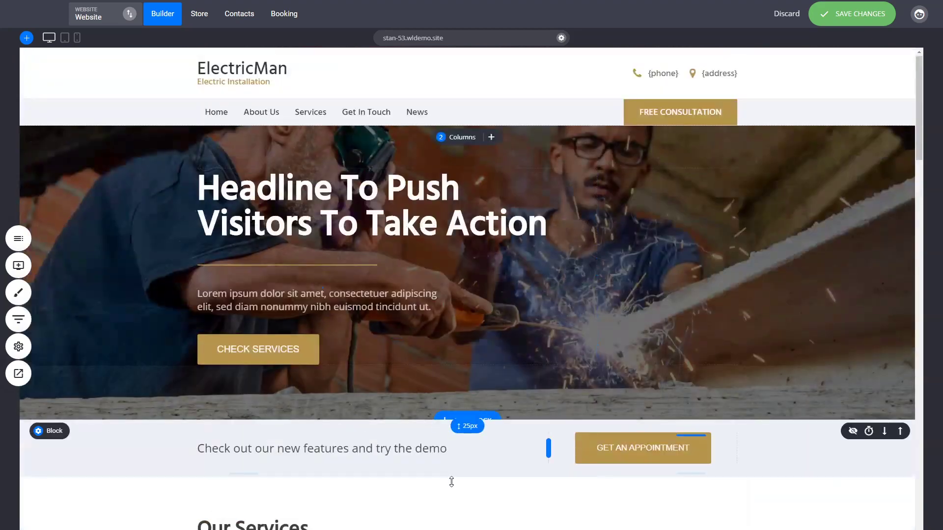
scroll(491, 363, down, 7)
scroll(736, 442, down, 5)
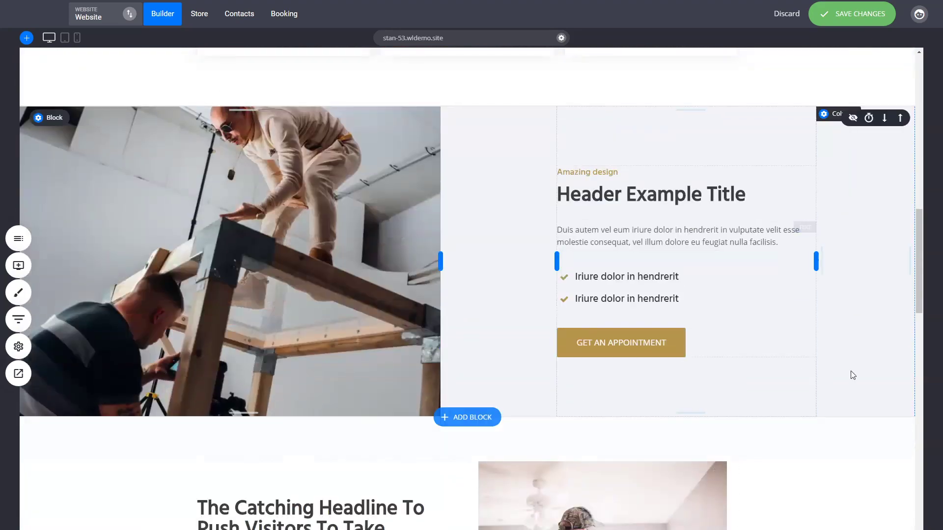
mouse_move(556, 261)
mouse_down()
mouse_move(611, 261)
mouse_move(557, 261)
mouse_up()
drag(816, 261, 798, 268)
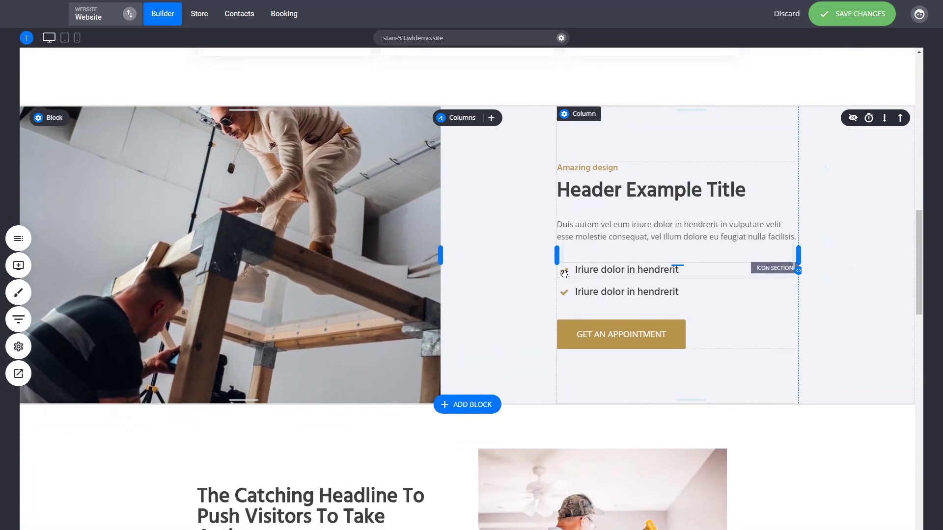
Step: Add a new row beneath the hero block's headline content and split it into three columns
scroll(760, 462, down, 4)
scroll(772, 434, down, 2)
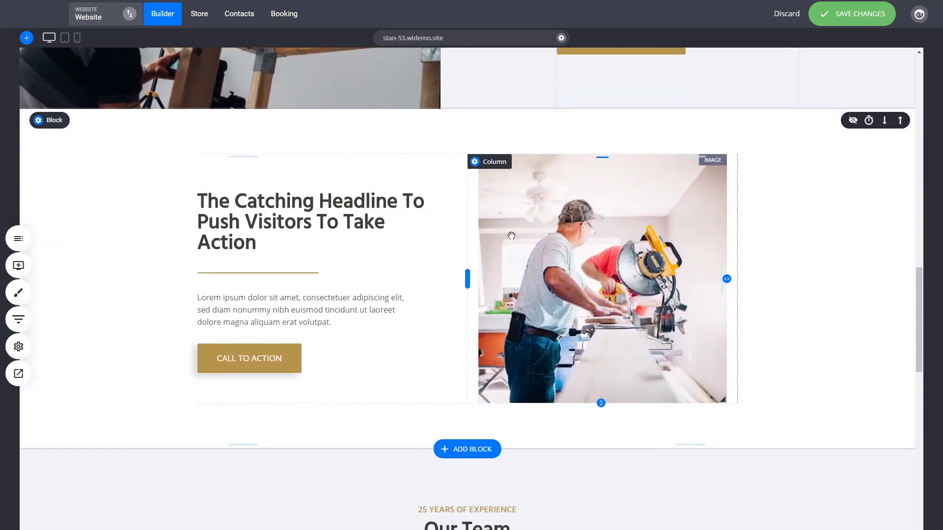
drag(918, 295, 915, 108)
scroll(705, 104, up, 1)
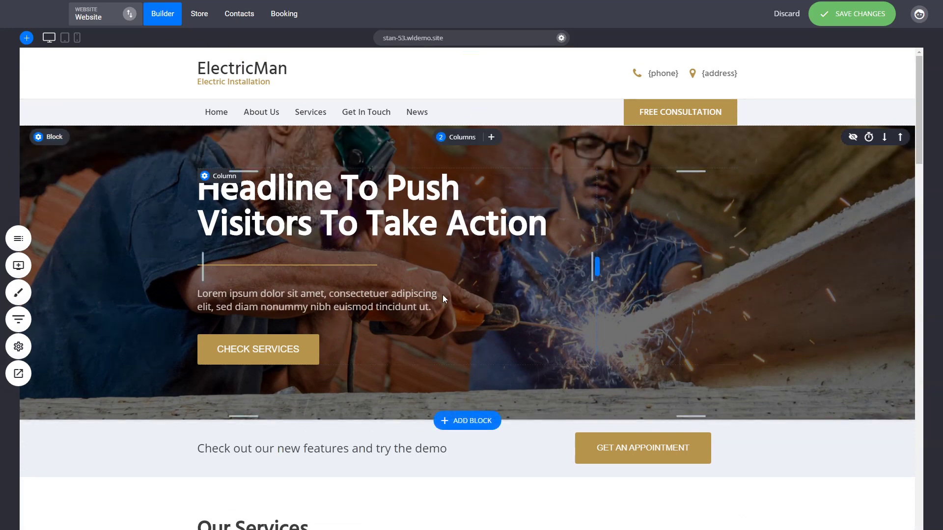
click(492, 138)
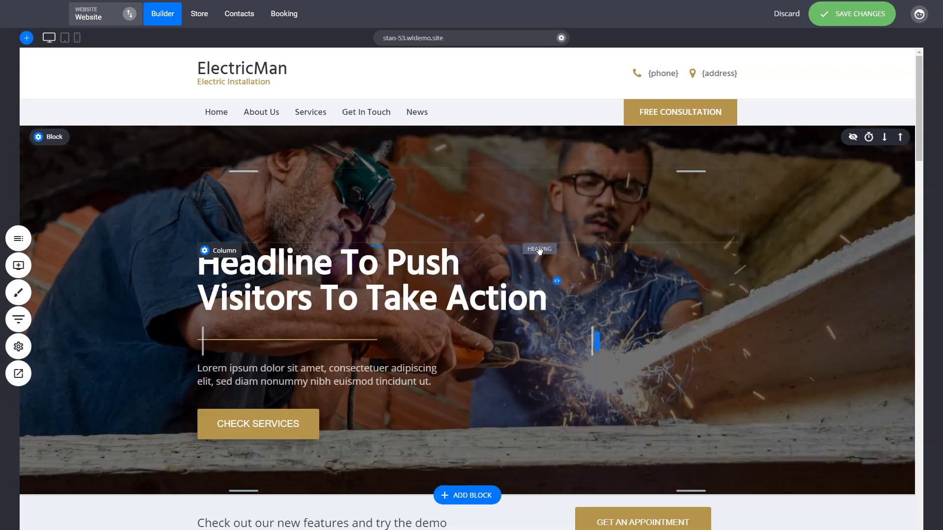
mouse_move(533, 205)
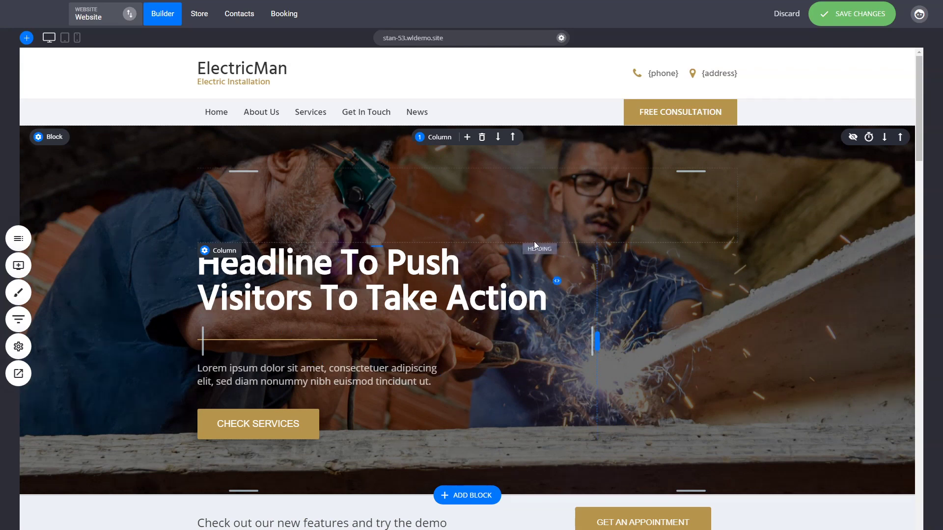
click(498, 138)
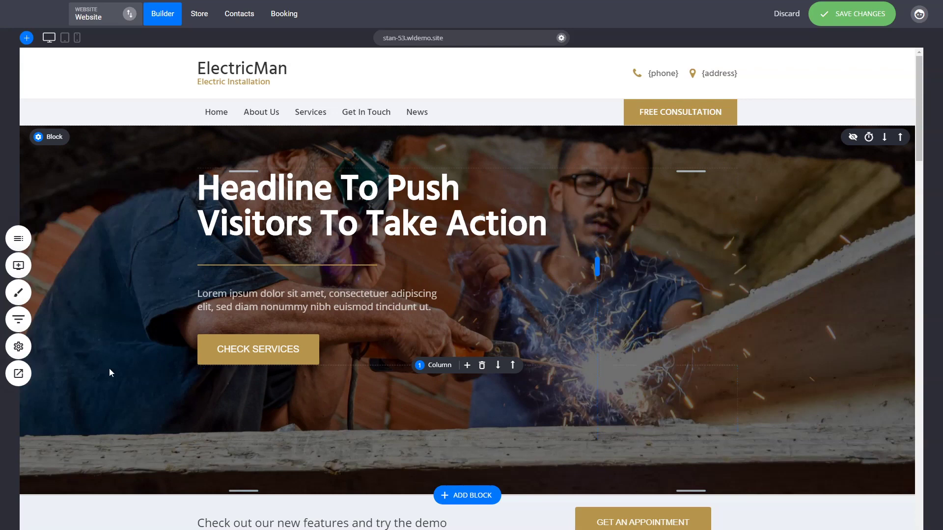
click(435, 365)
click(479, 415)
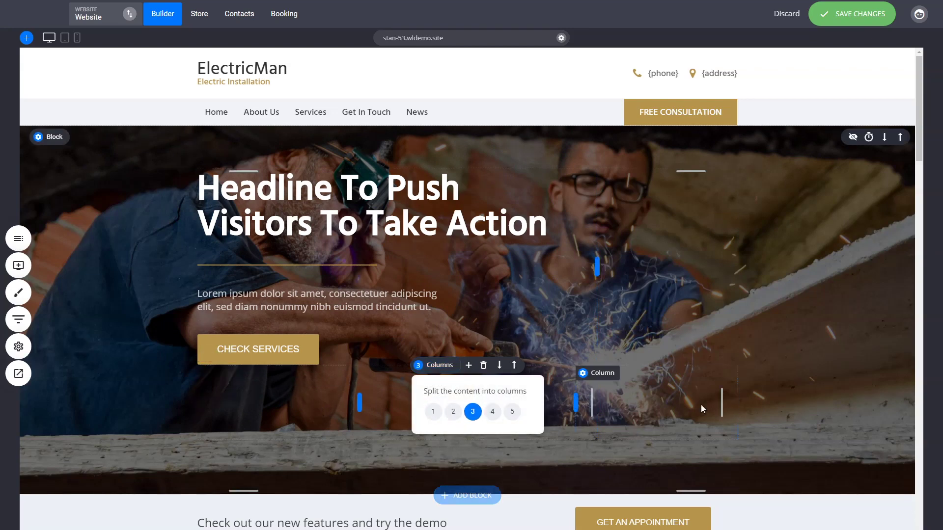
click(18, 265)
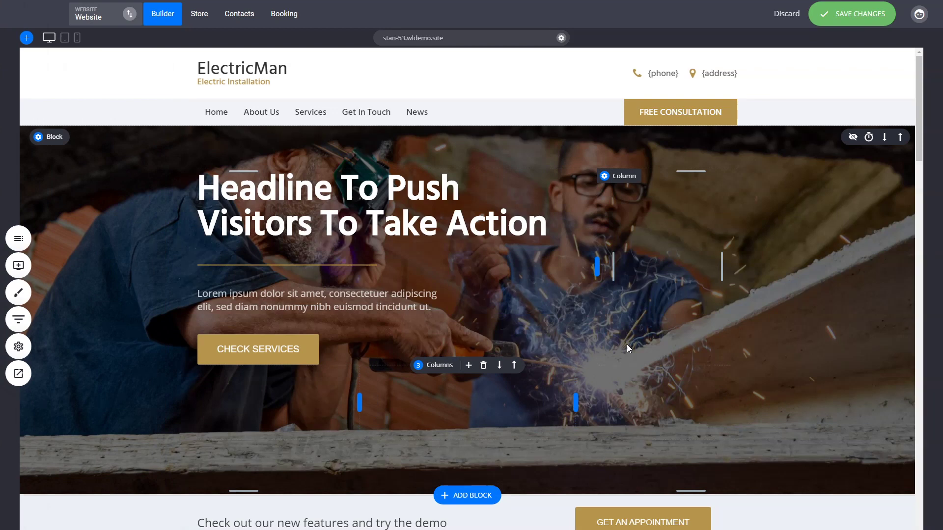
mouse_move(921, 137)
mouse_down()
mouse_move(916, 170)
mouse_move(914, 131)
mouse_up()
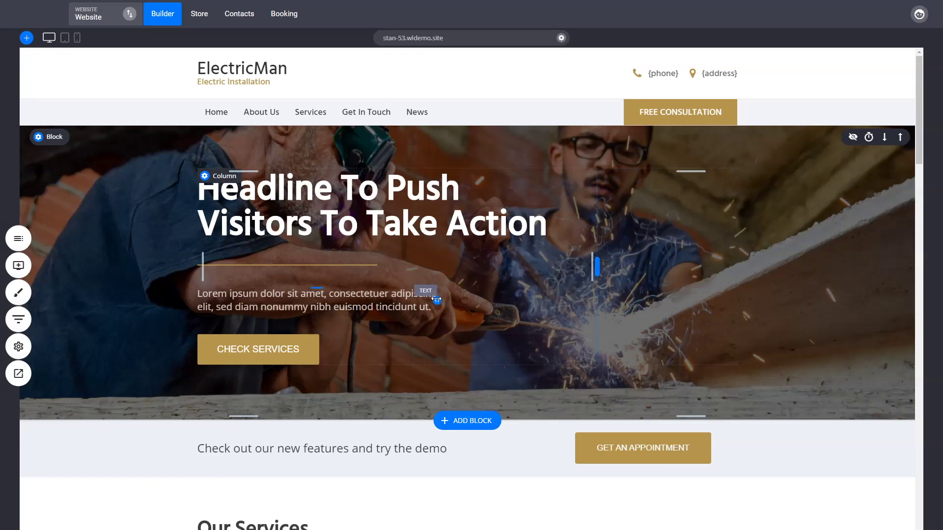
scroll(744, 305, down, 2)
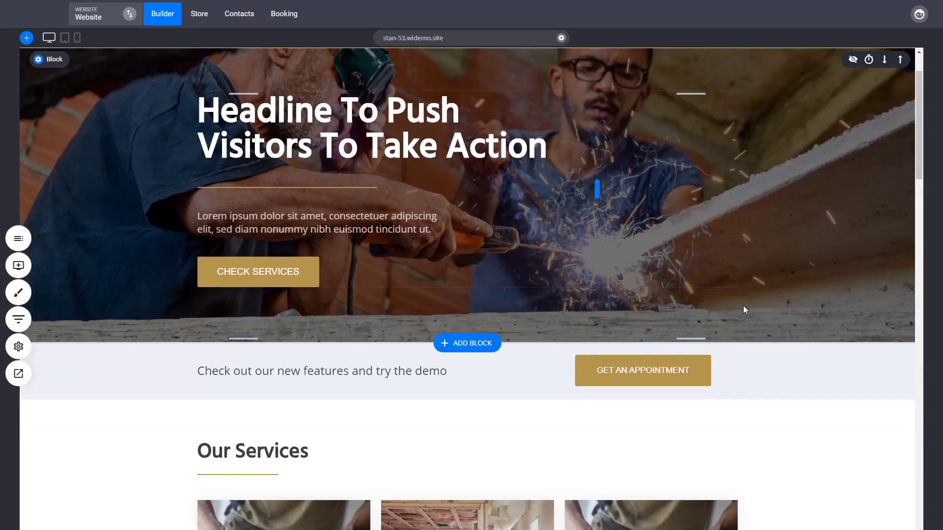
scroll(743, 305, up, 2)
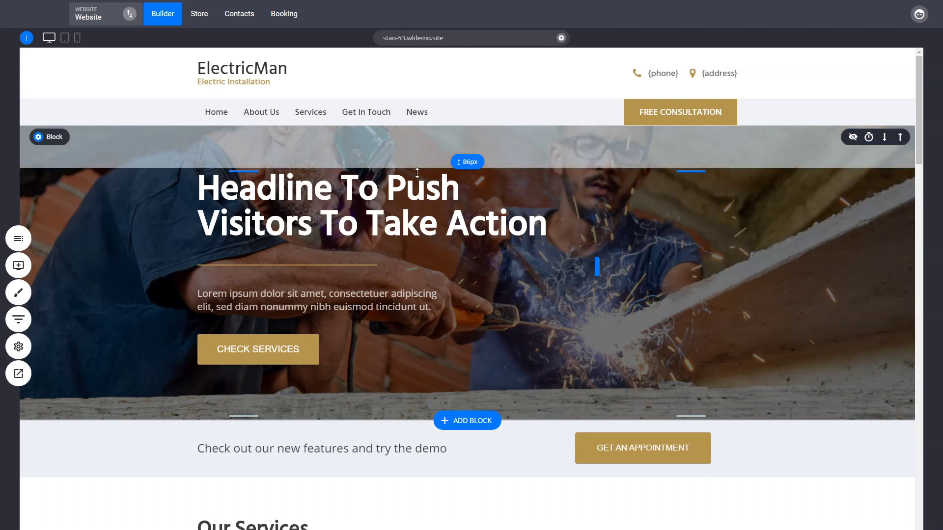
Step: Increase the hero block's top spacing to 100 px and slightly enlarge its bottom spacing
drag(401, 162, 396, 155)
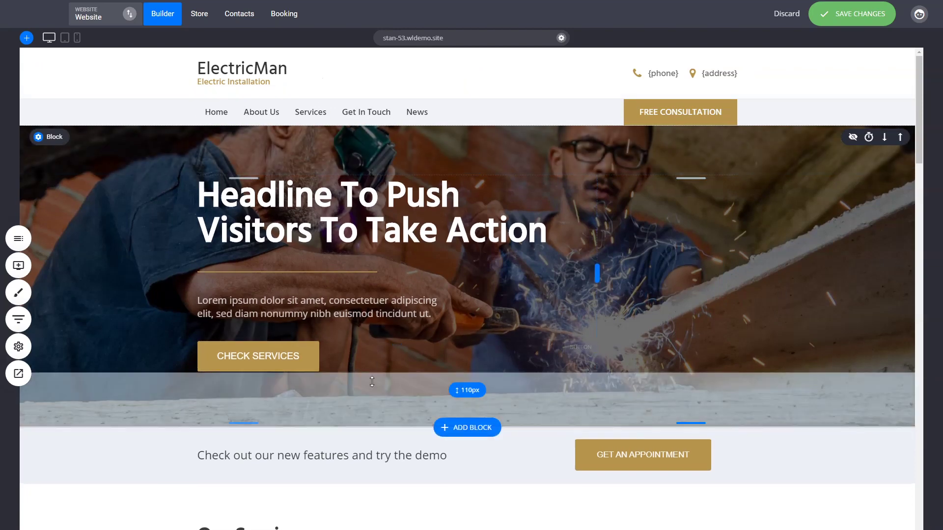
drag(372, 381, 372, 385)
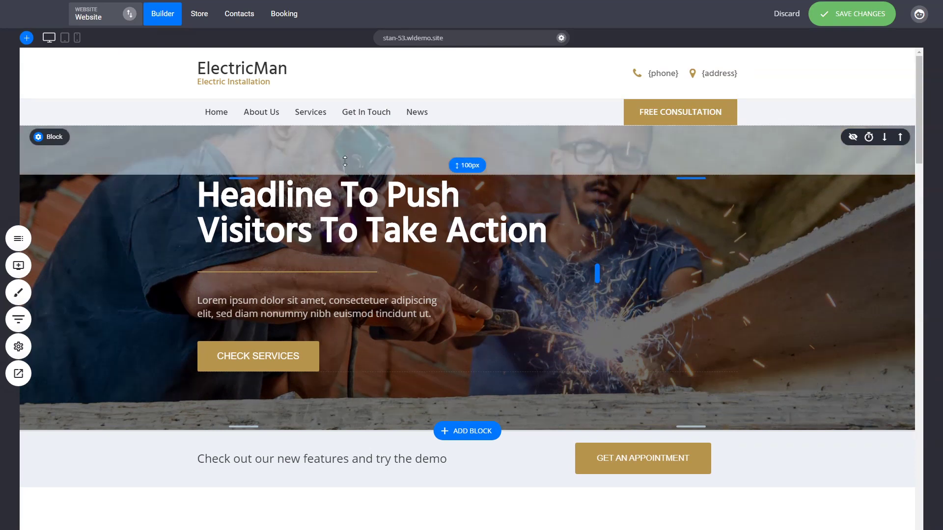
Step: Adjust the hero block's top and bottom spacing and the vertical gaps around its separator, paragraph and CHECK SERVICES button
drag(351, 162, 352, 167)
drag(373, 409, 373, 410)
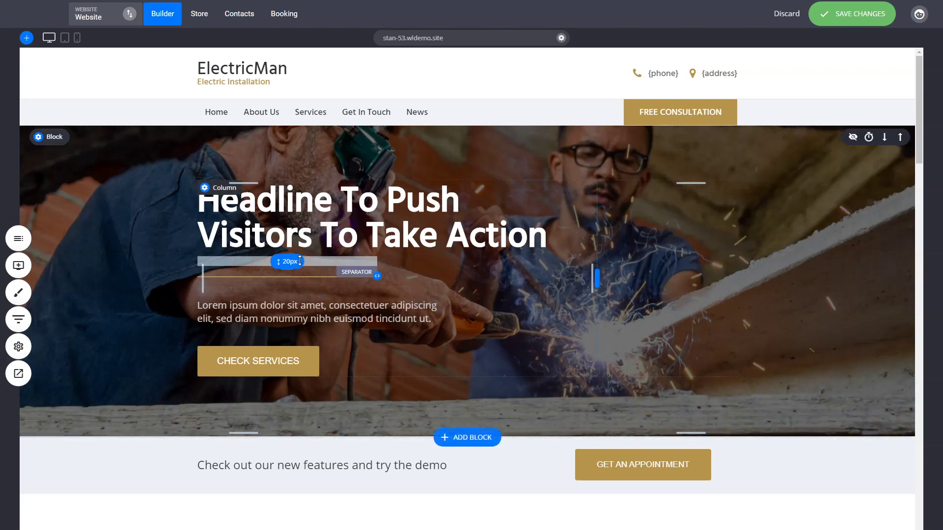
drag(301, 271, 293, 253)
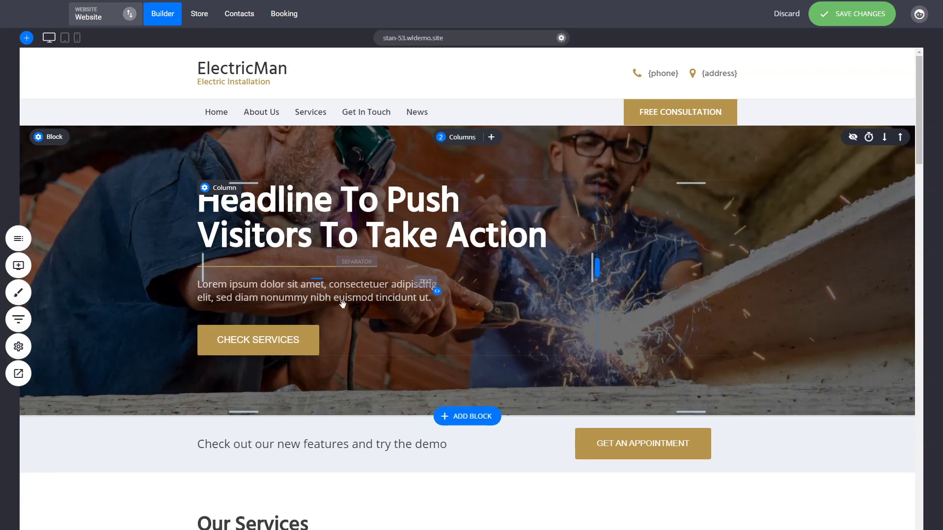
drag(317, 322, 317, 305)
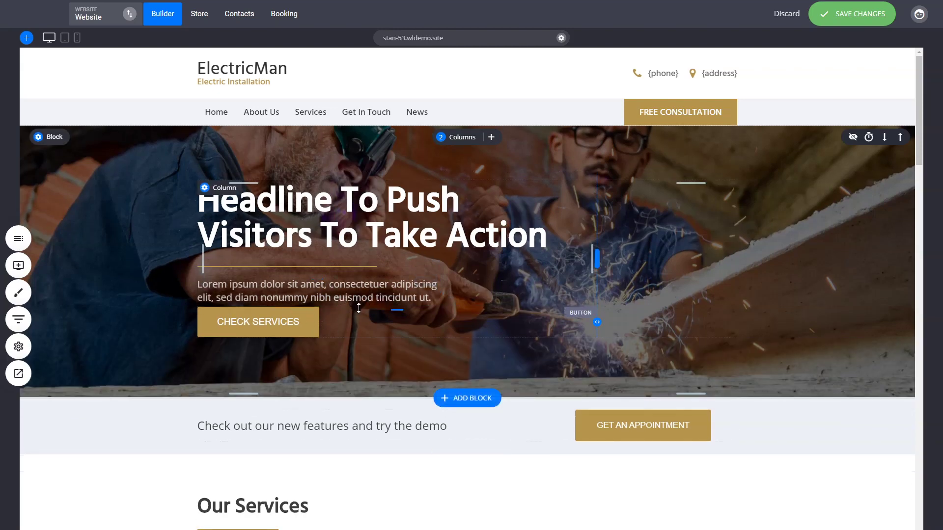
drag(359, 307, 361, 327)
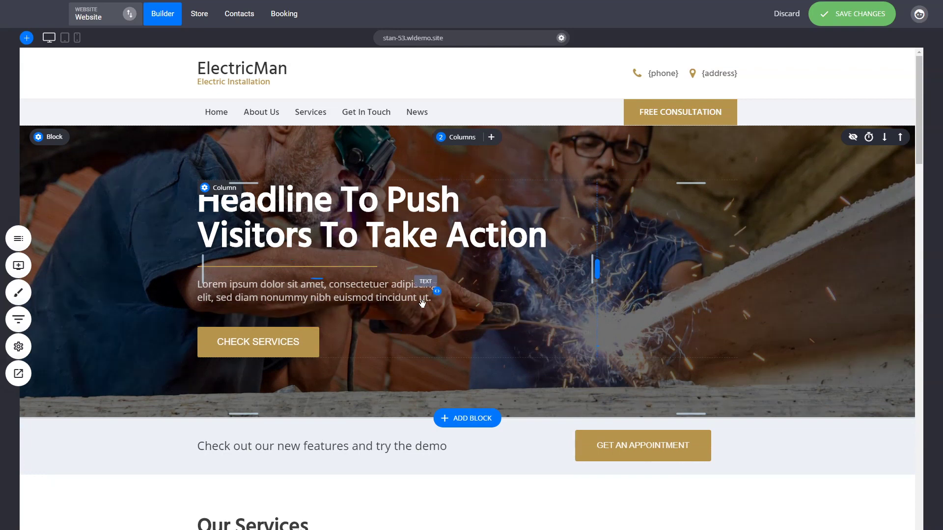
drag(289, 277, 297, 268)
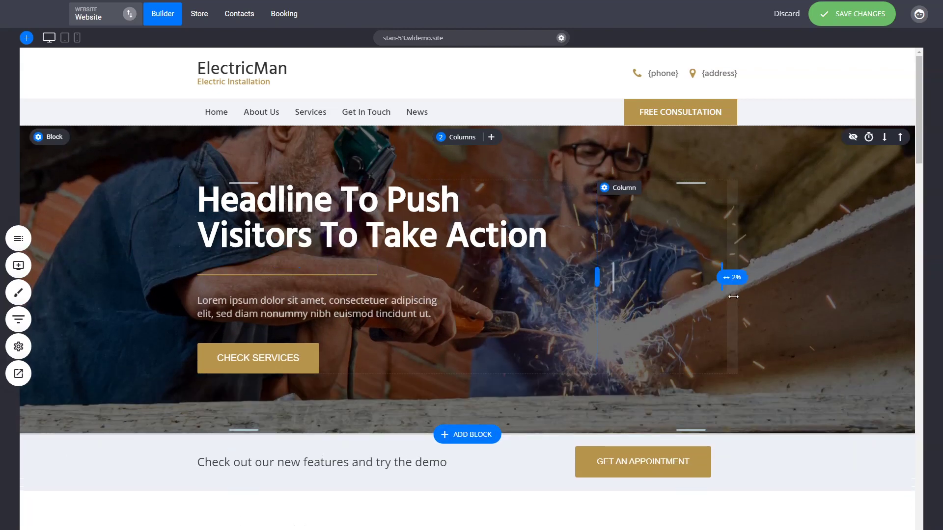
Step: Slightly enlarge the spacing above the Our Services heading and set the gap above the first and third Service One titles to 25 px
scroll(717, 283, down, 3)
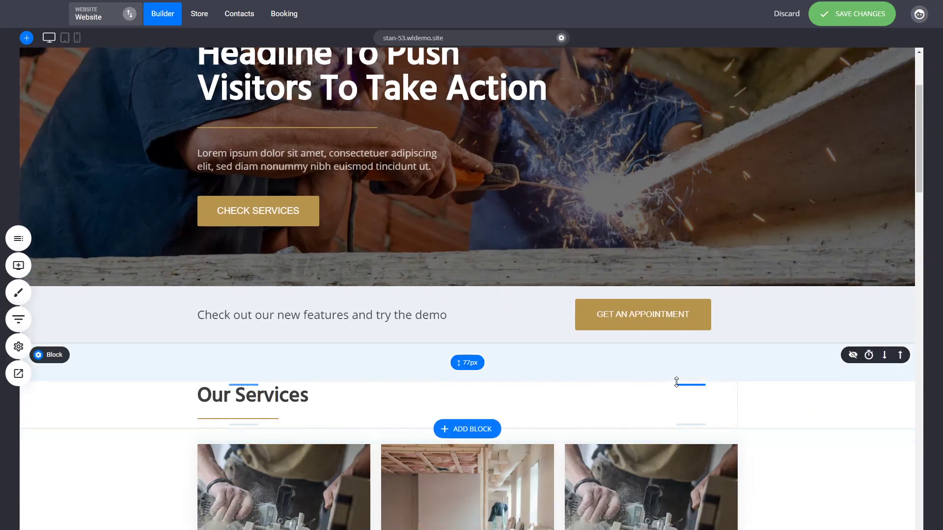
mouse_move(499, 364)
mouse_down()
mouse_move(425, 375)
mouse_move(592, 375)
mouse_move(505, 374)
mouse_up()
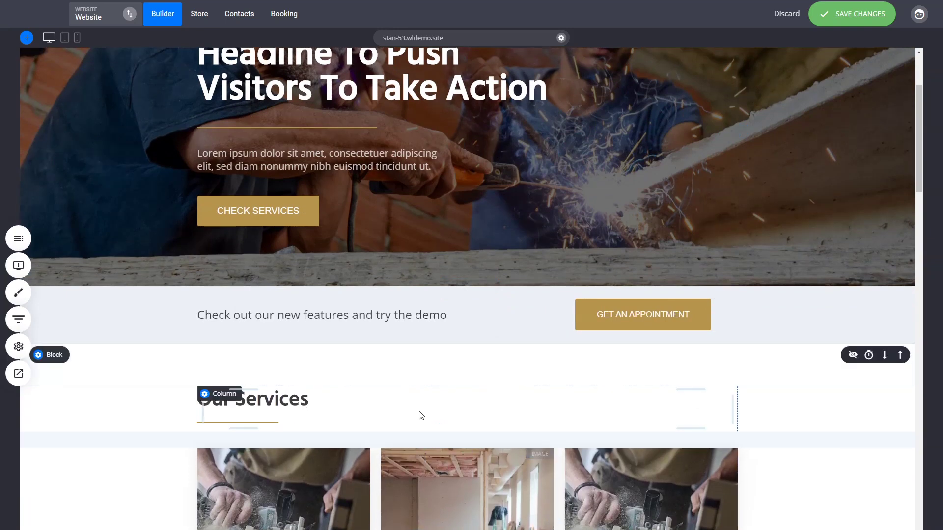
scroll(726, 421, down, 5)
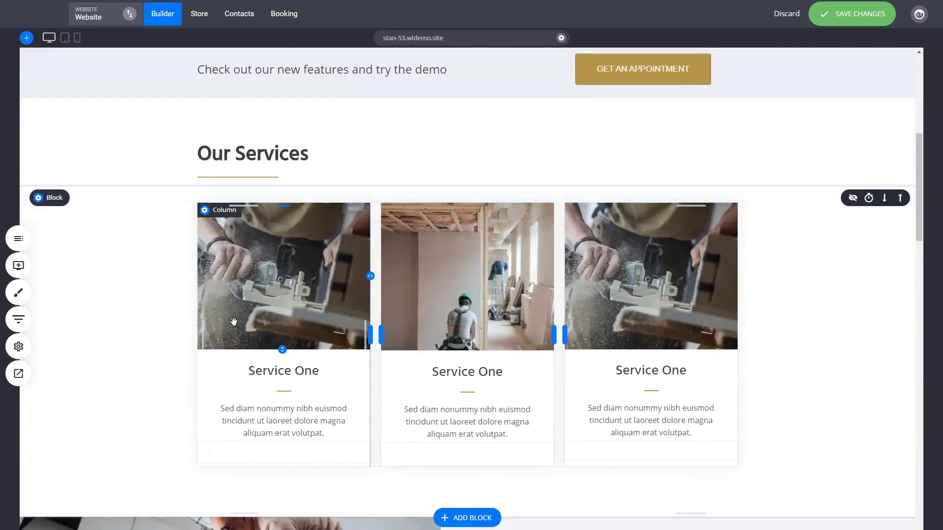
drag(308, 363, 308, 351)
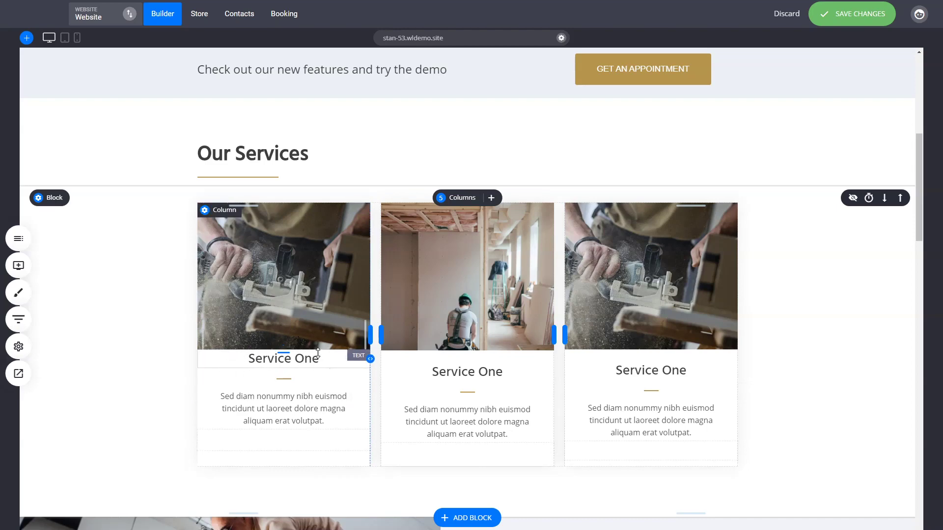
drag(318, 353, 312, 365)
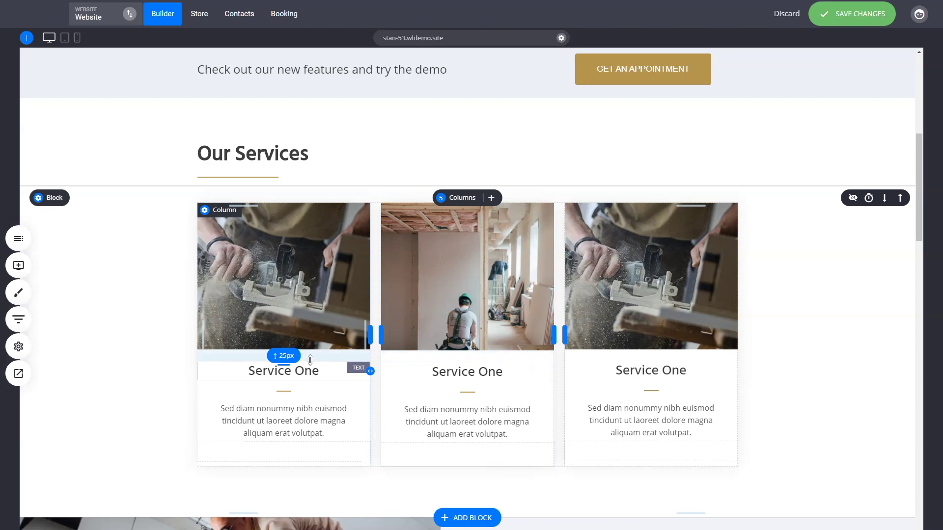
drag(626, 355, 625, 355)
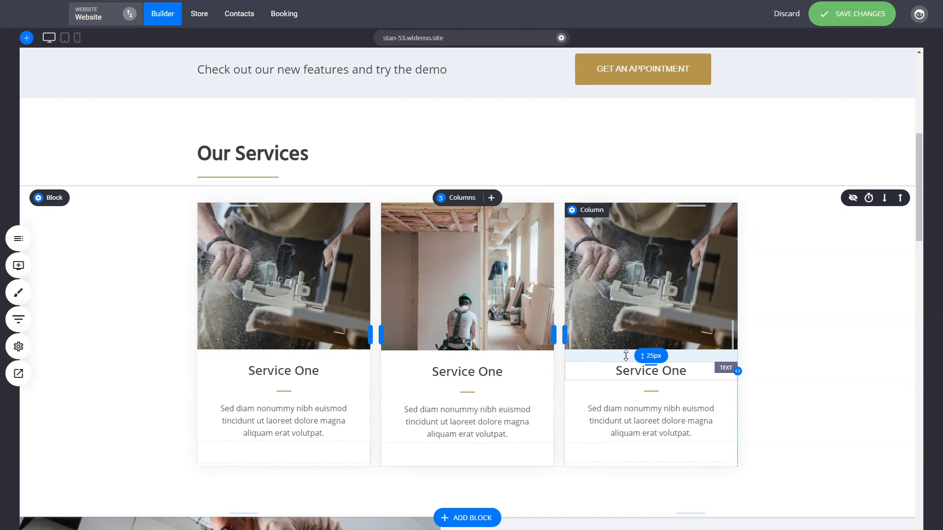
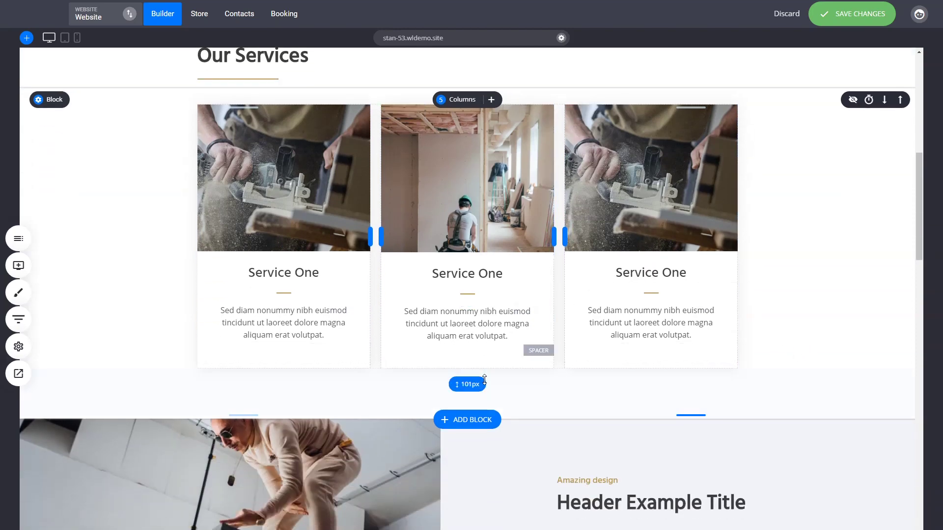
Step: Insert the Impactful Section Headline block from the Services category beneath the Service One cards
click(479, 420)
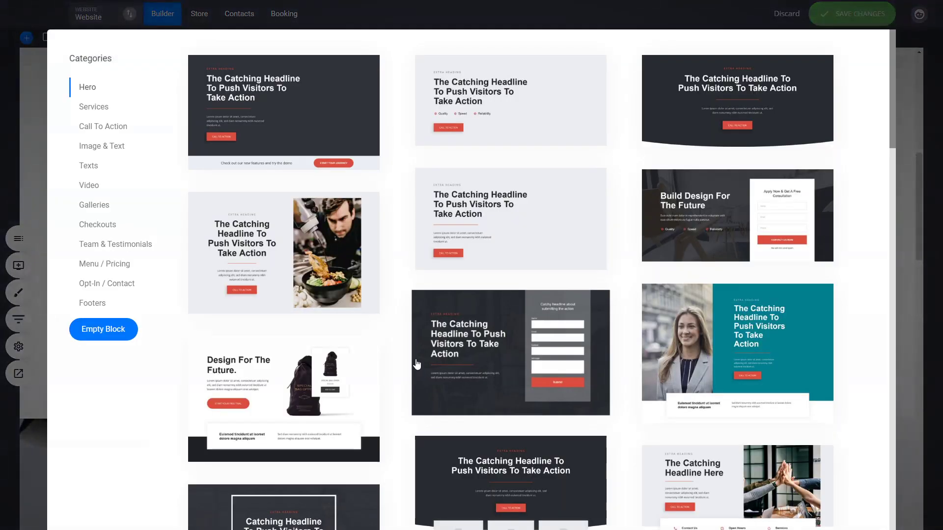
click(106, 130)
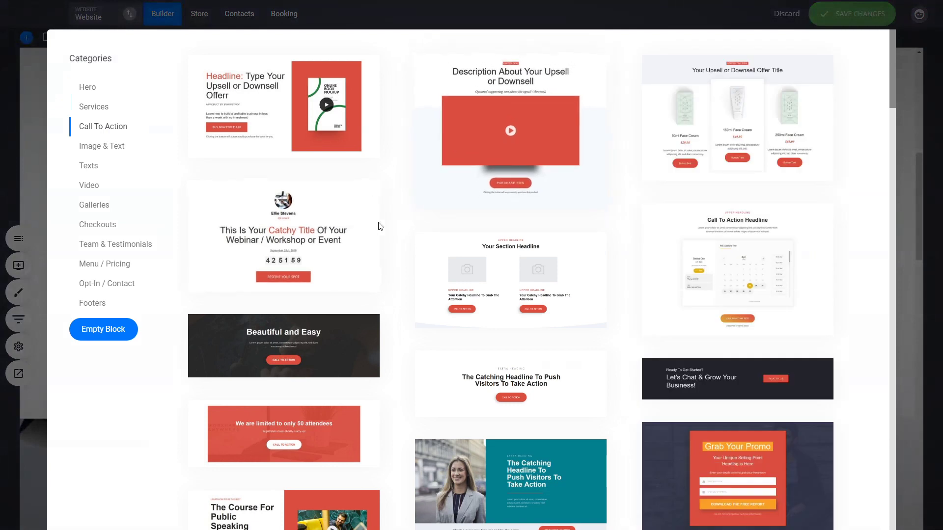
click(102, 110)
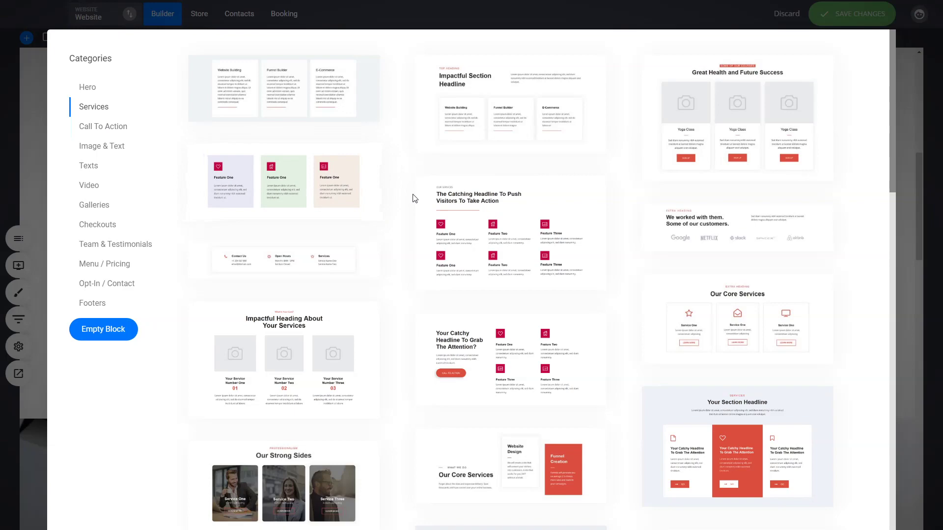
click(548, 111)
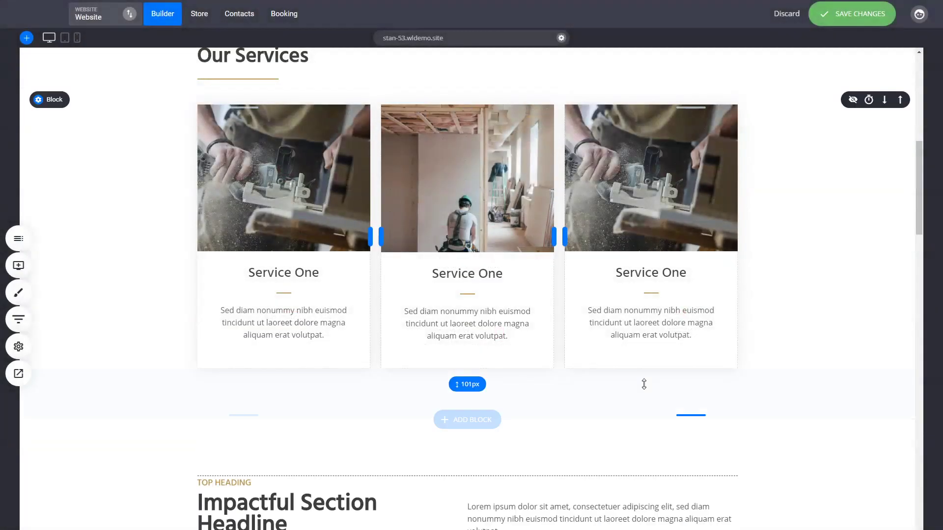
Step: Adjust the top and bottom spacing of the inserted Impactful Section Headline block, varying the gap above its three cards
scroll(766, 360, down, 4)
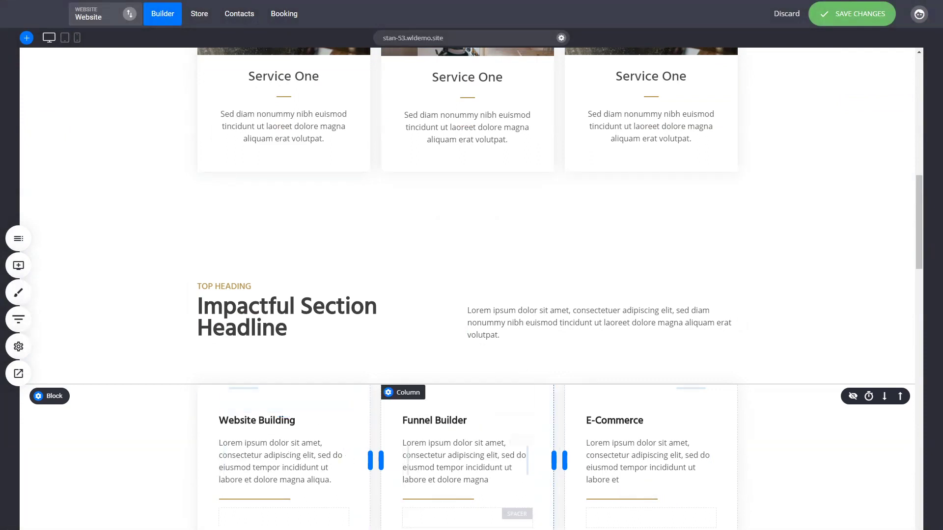
drag(393, 269, 397, 251)
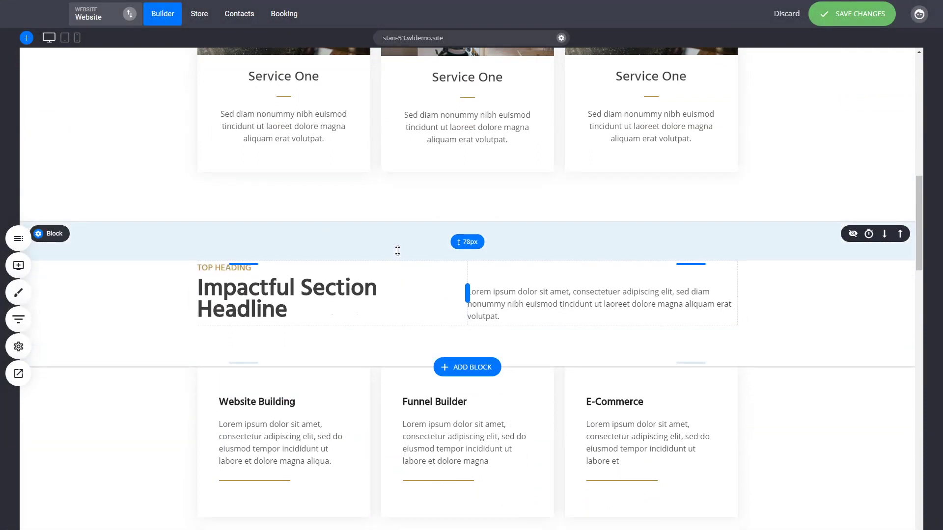
mouse_move(367, 330)
mouse_down()
mouse_move(364, 319)
mouse_move(367, 328)
mouse_up()
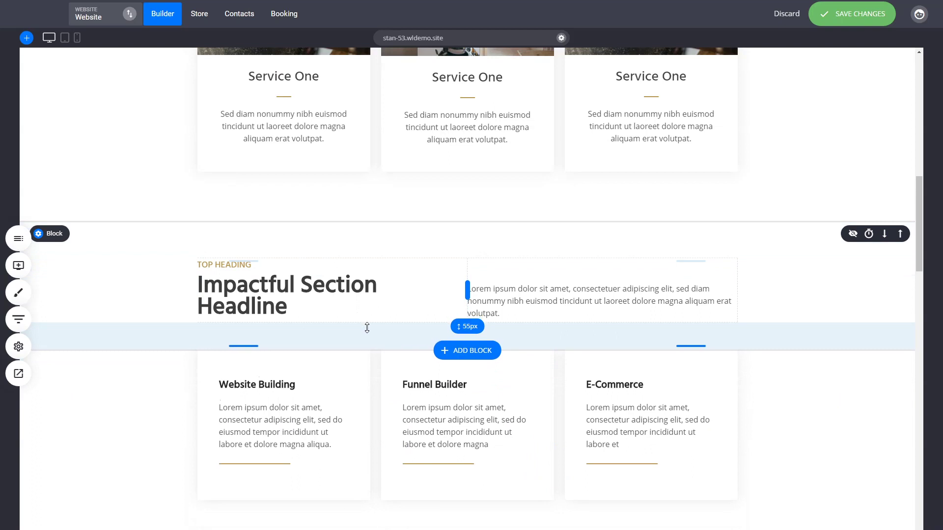
drag(385, 248, 392, 267)
drag(362, 358, 364, 329)
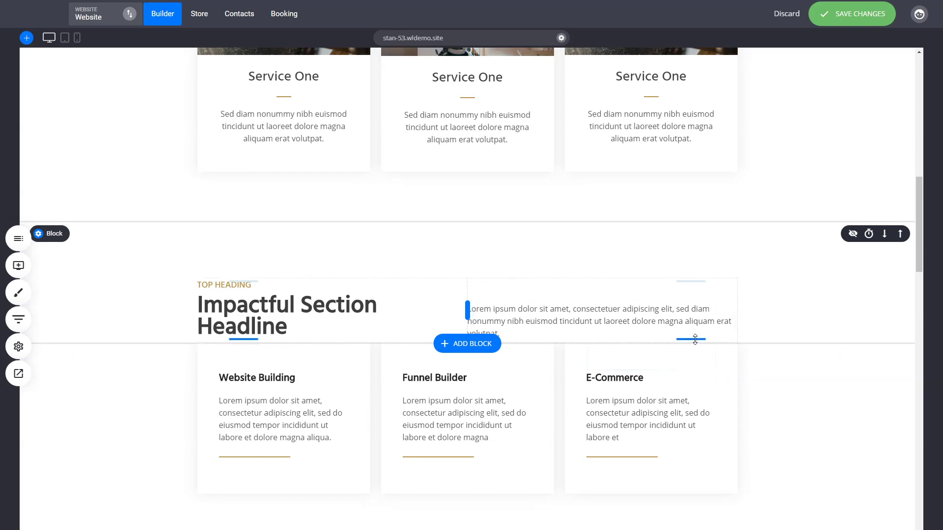
drag(692, 346, 696, 368)
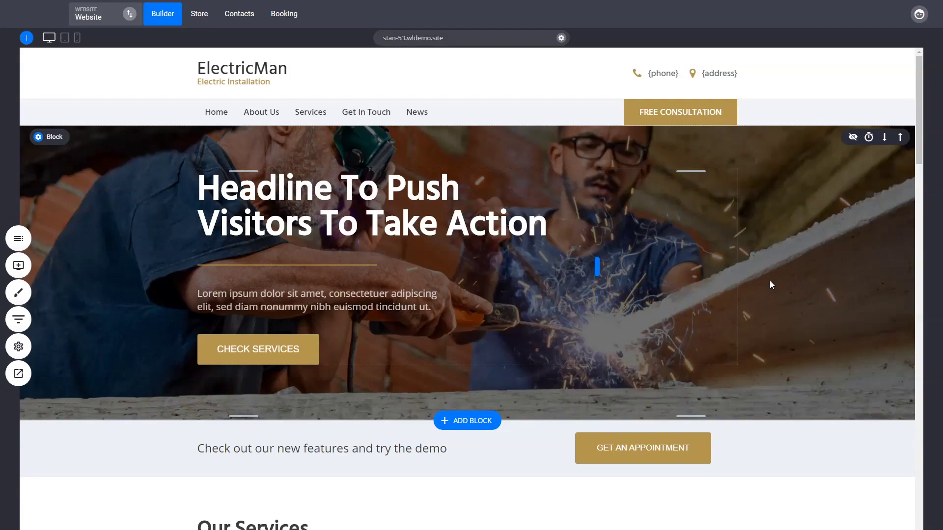
Step: Review the home page blocks and examine the Add Fonts options in Global Styling
scroll(541, 384, down, 6)
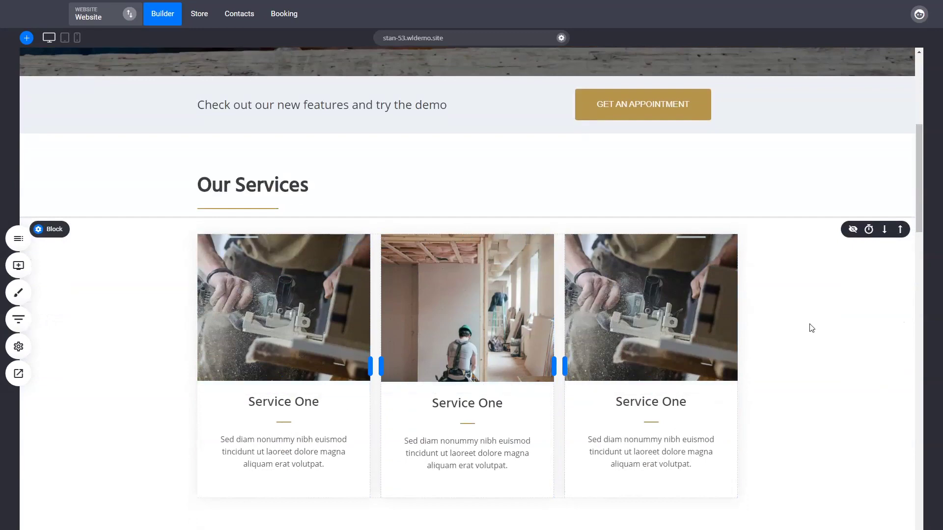
scroll(107, 377, up, 6)
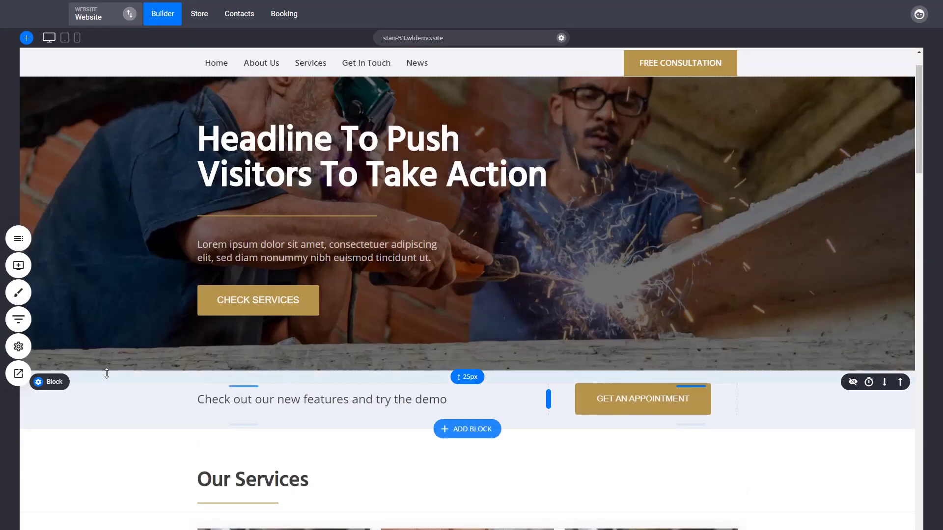
scroll(107, 375, up, 1)
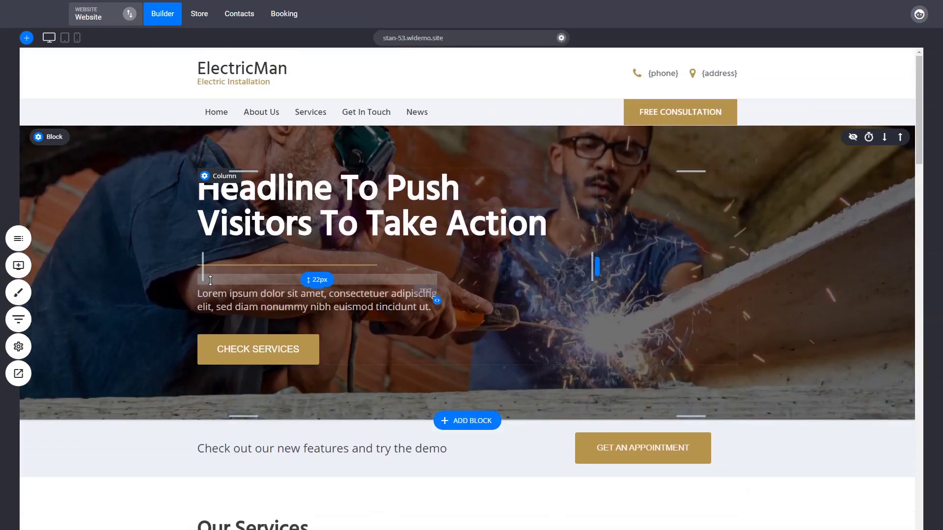
click(14, 294)
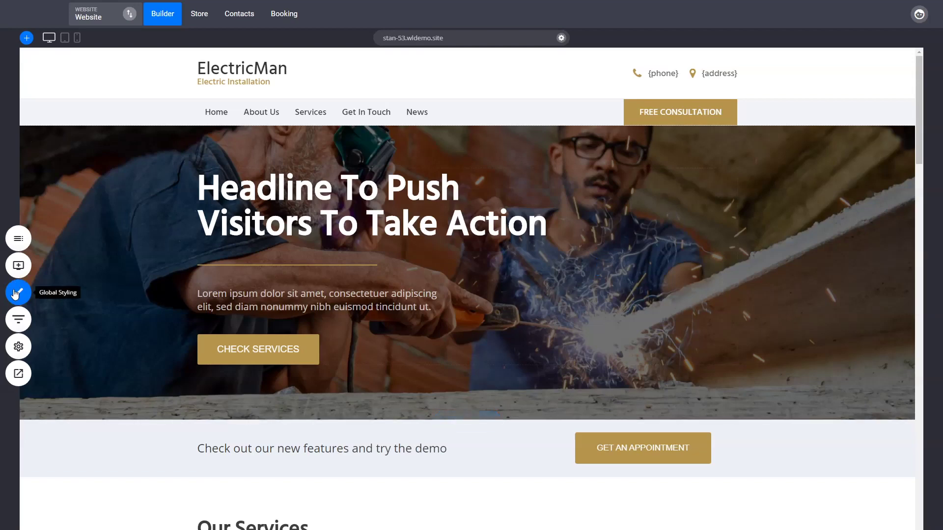
click(18, 294)
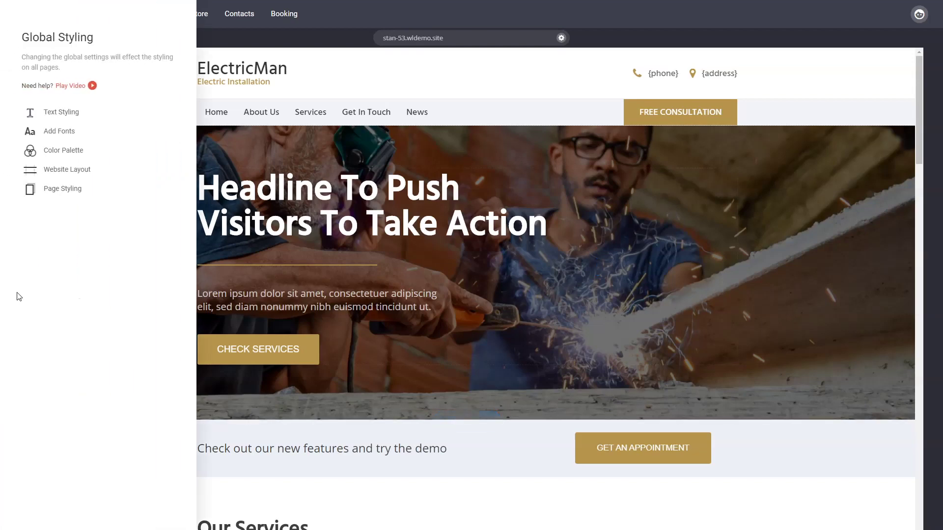
click(70, 134)
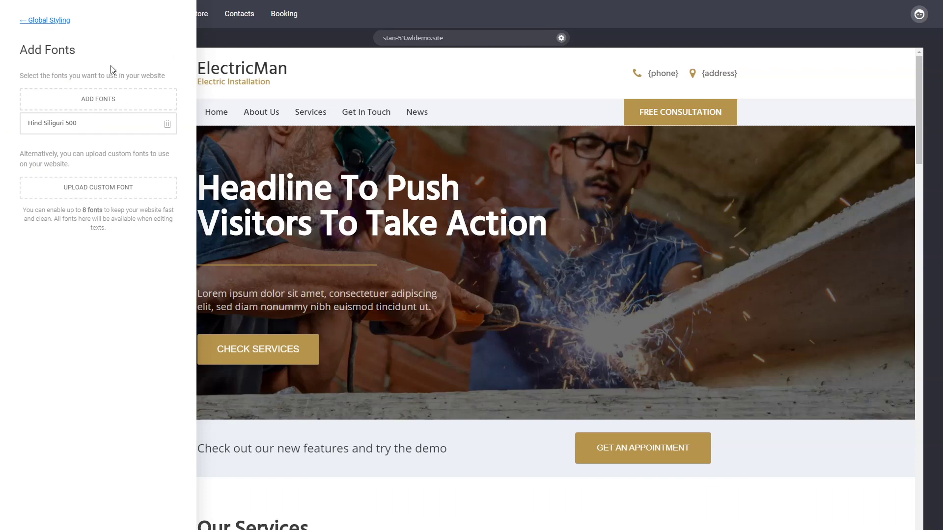
click(58, 22)
Step: Examine the site-wide Text Styling, including the font, size, letter spacing and line height settings for Heading 1
click(63, 114)
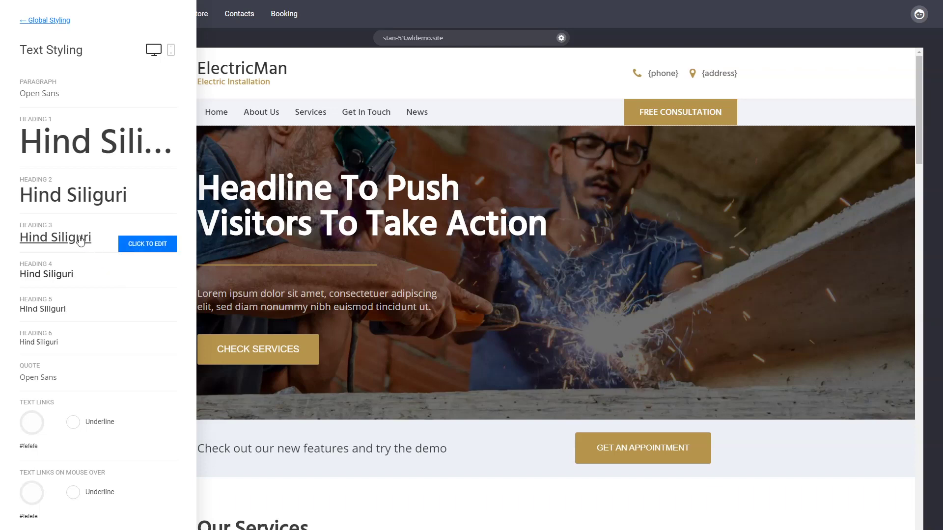
click(69, 150)
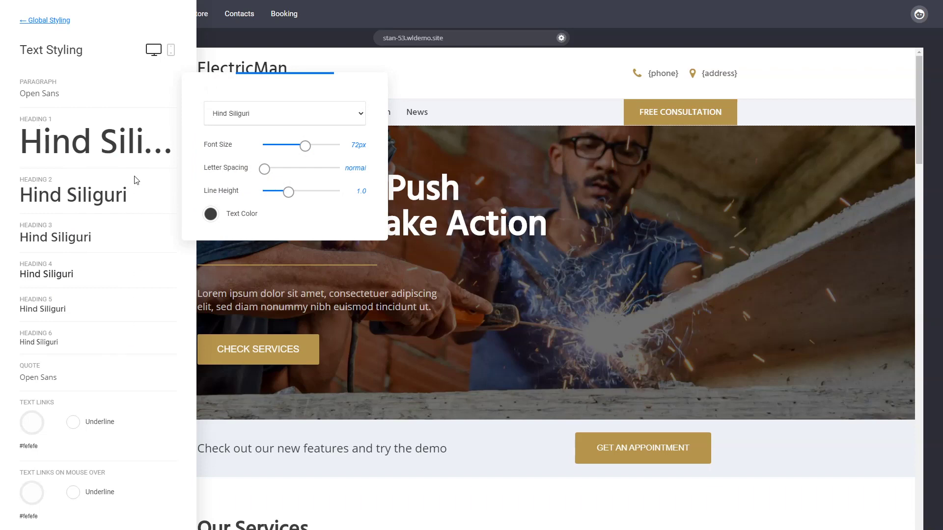
click(145, 245)
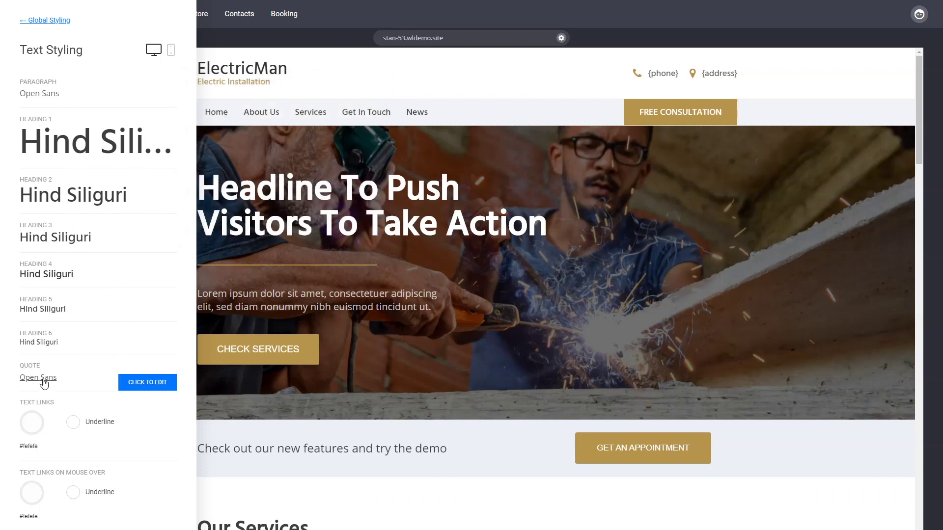
mouse_move(47, 93)
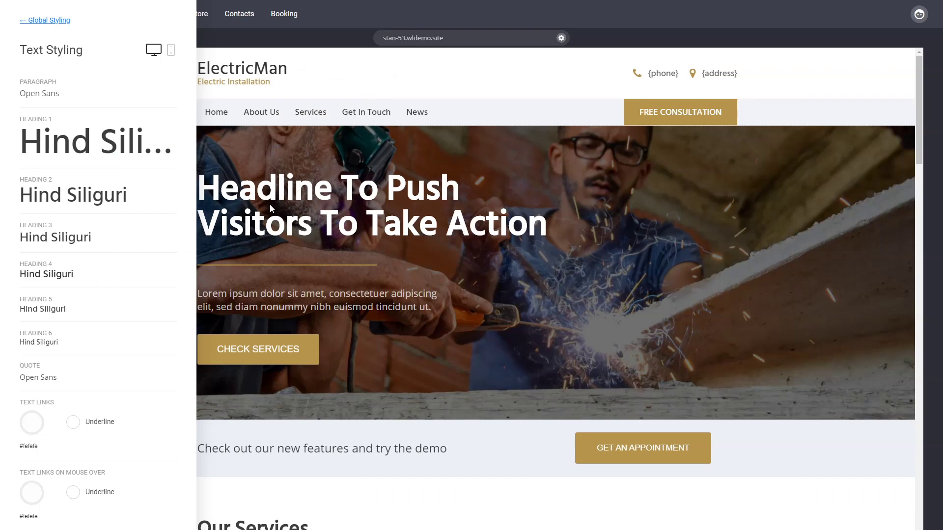
Step: Set the global Heading 1 font size to 74 px
click(147, 155)
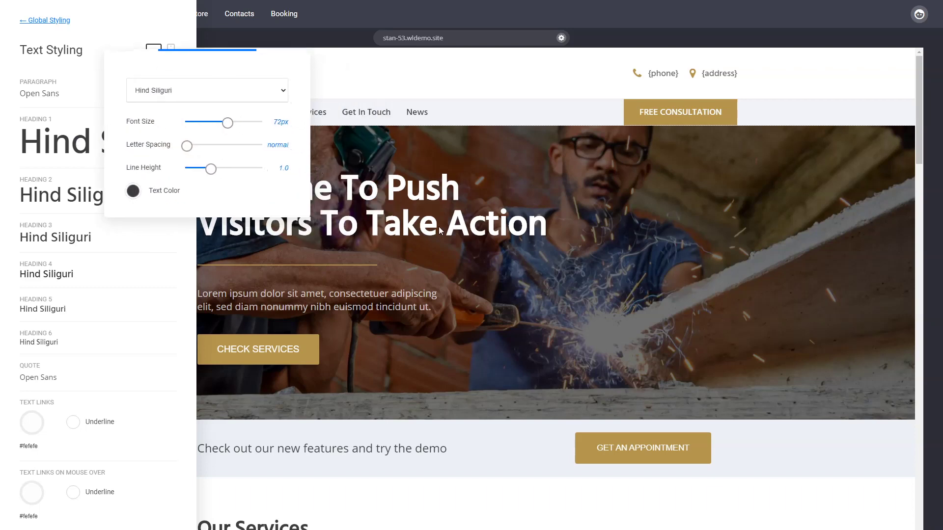
drag(228, 123, 229, 130)
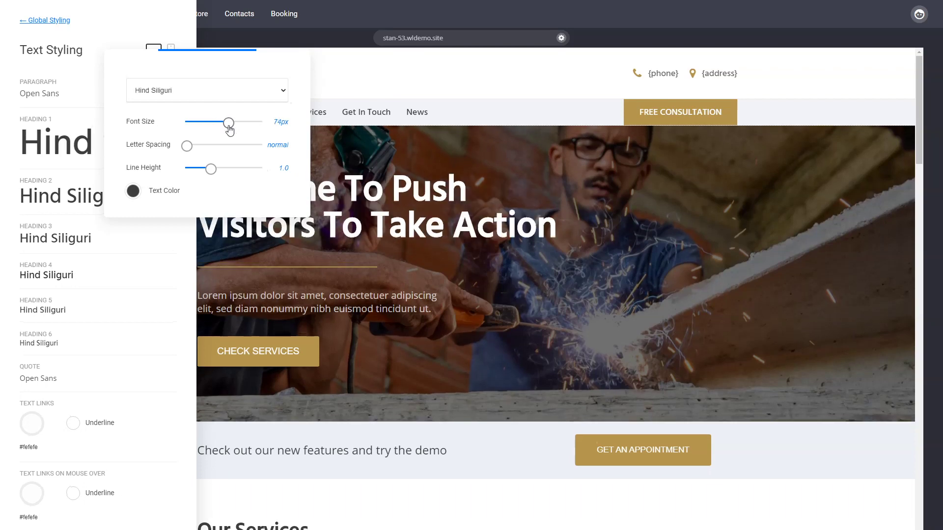
click(187, 269)
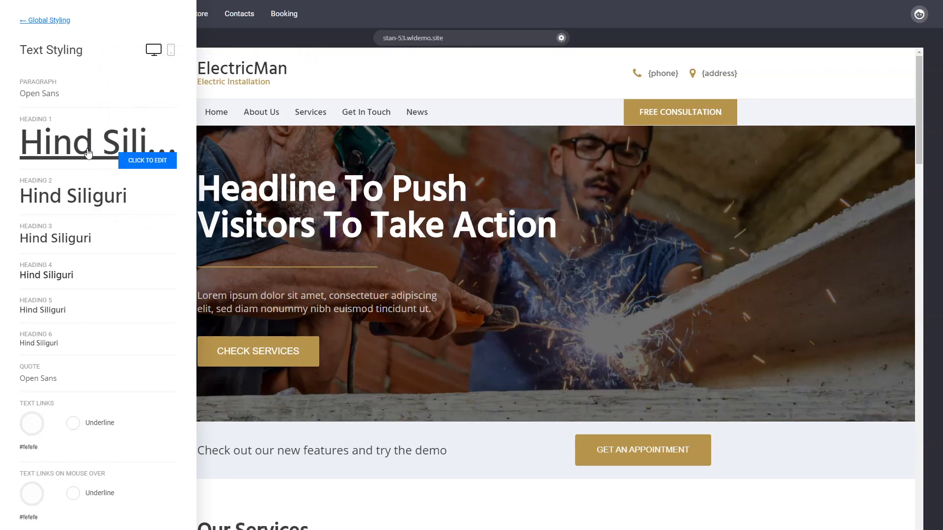
Step: Check the global Heading 1 font, size, letter spacing and line height settings, and close Text Styling
click(140, 156)
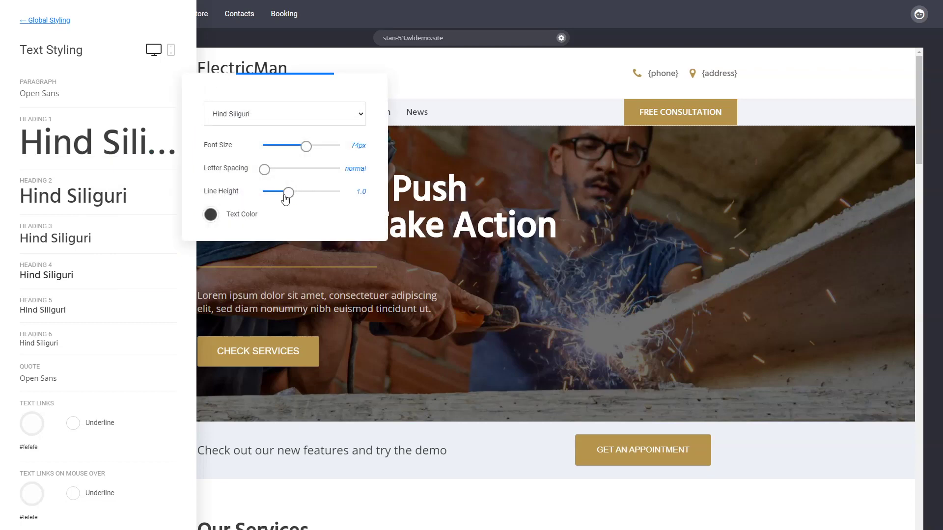
click(183, 269)
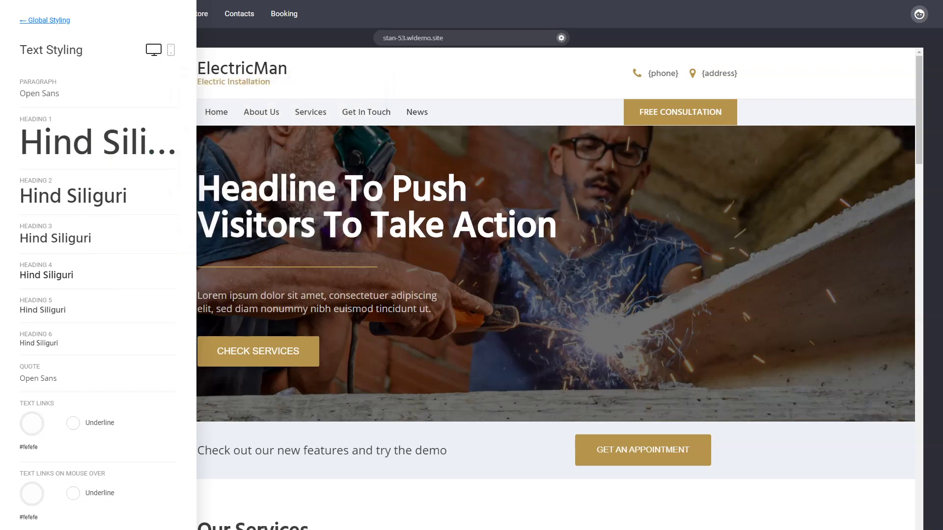
click(384, 203)
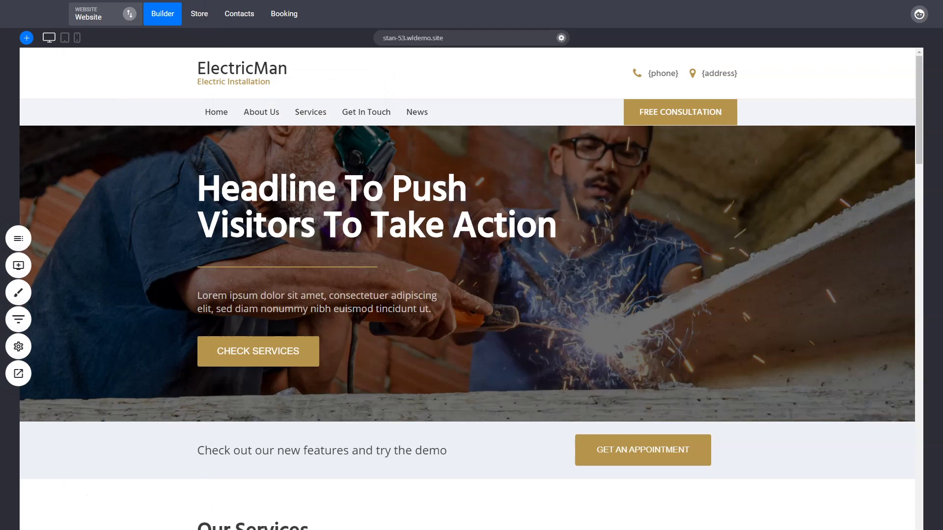
Step: Clear the local formatting of the hero headline "Headline To Push Visitors To Take Action" and set its text colour to white
click(384, 203)
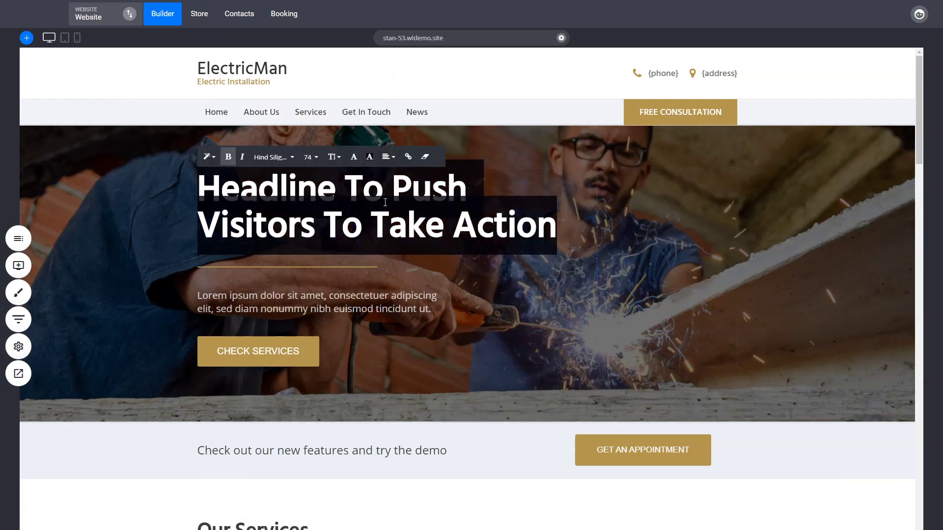
click(426, 162)
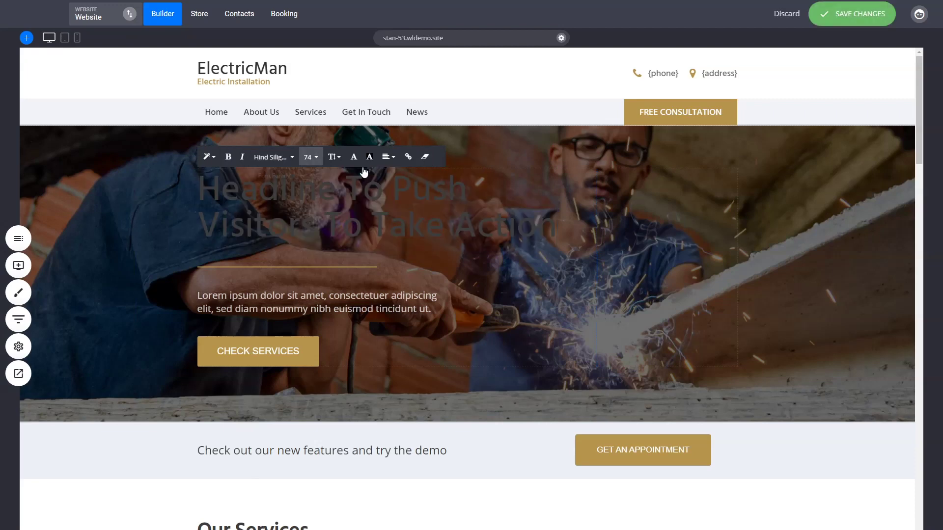
triple_click(500, 213)
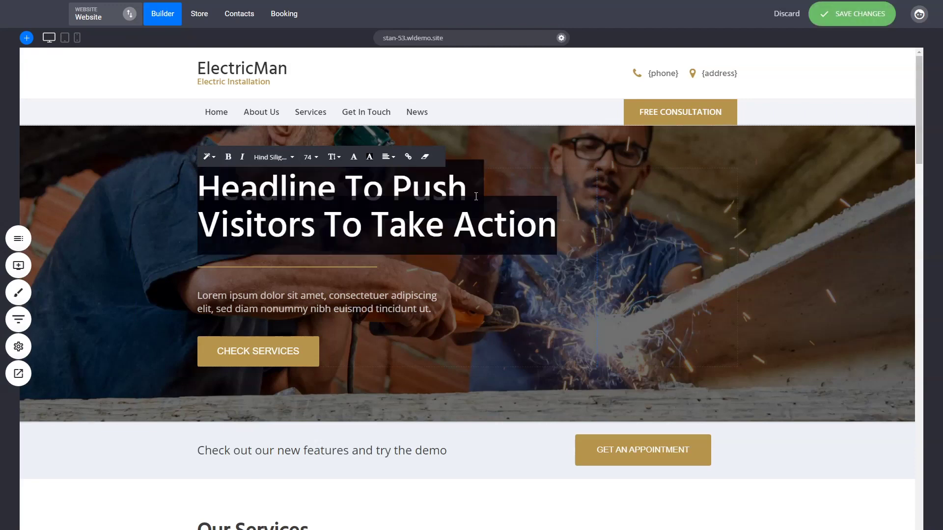
click(354, 157)
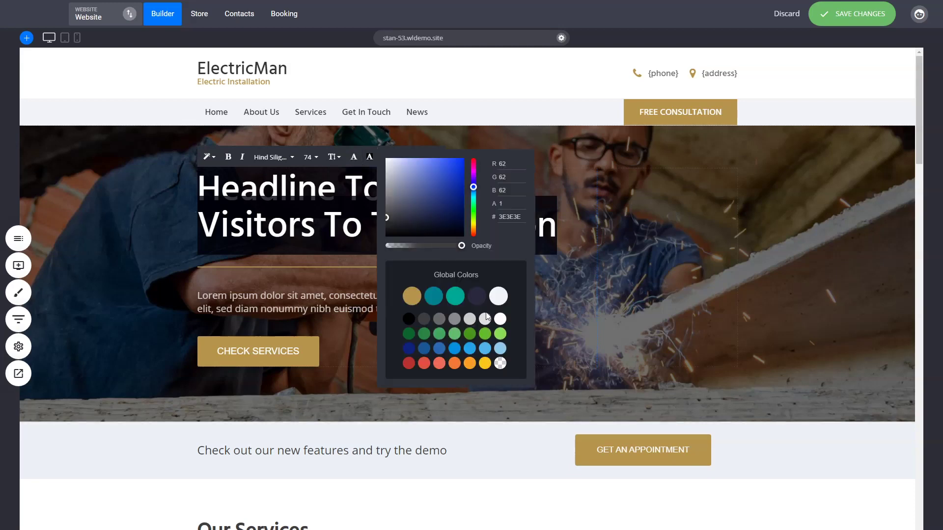
click(758, 279)
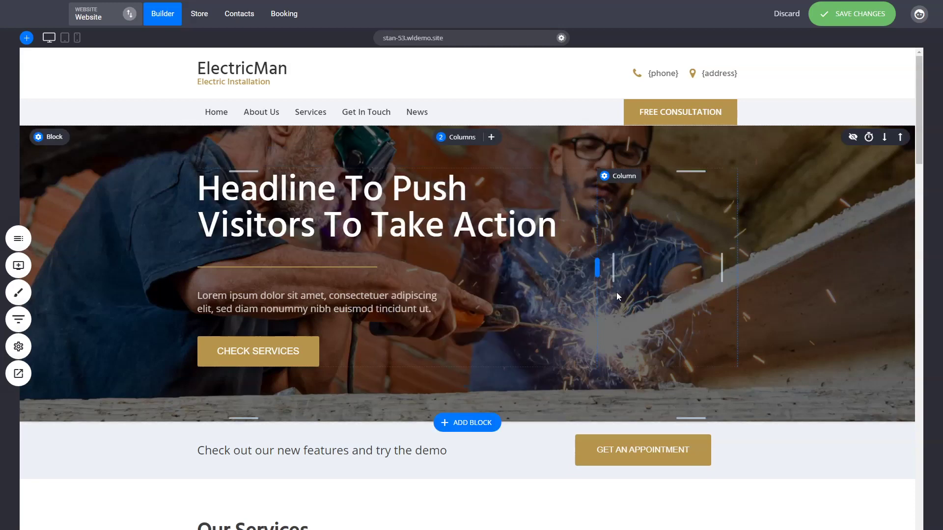
Step: Make the hero headline bold and save the page changes
click(369, 218)
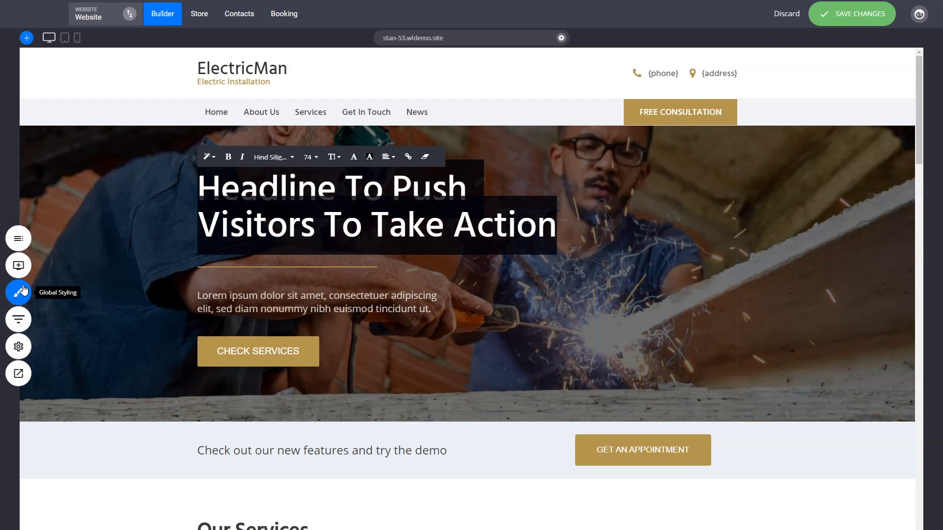
click(228, 157)
click(767, 269)
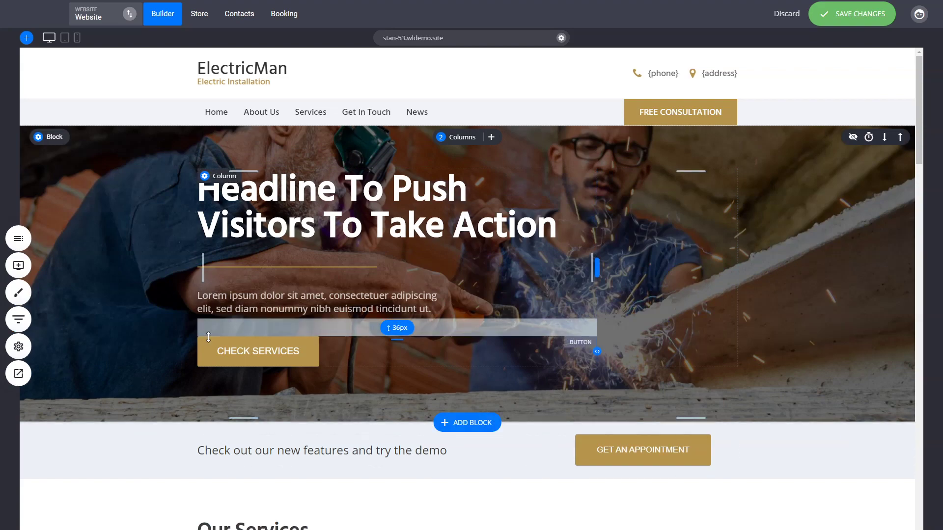
scroll(540, 343, down, 4)
scroll(835, 449, up, 4)
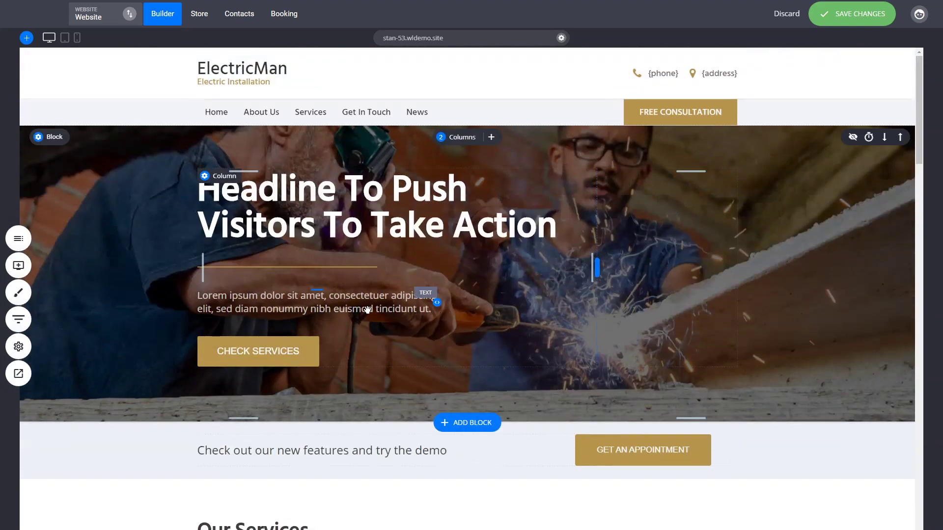
scroll(364, 304, down, 5)
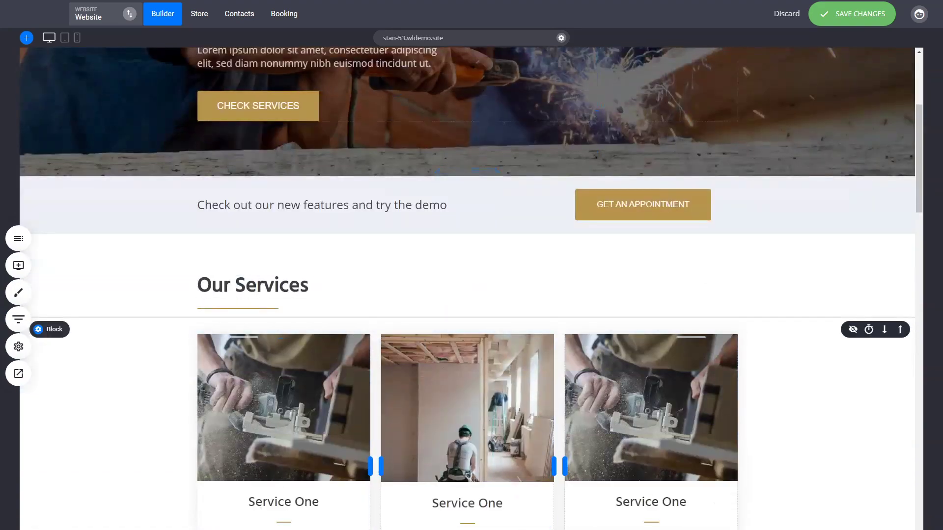
key(ctrl+s)
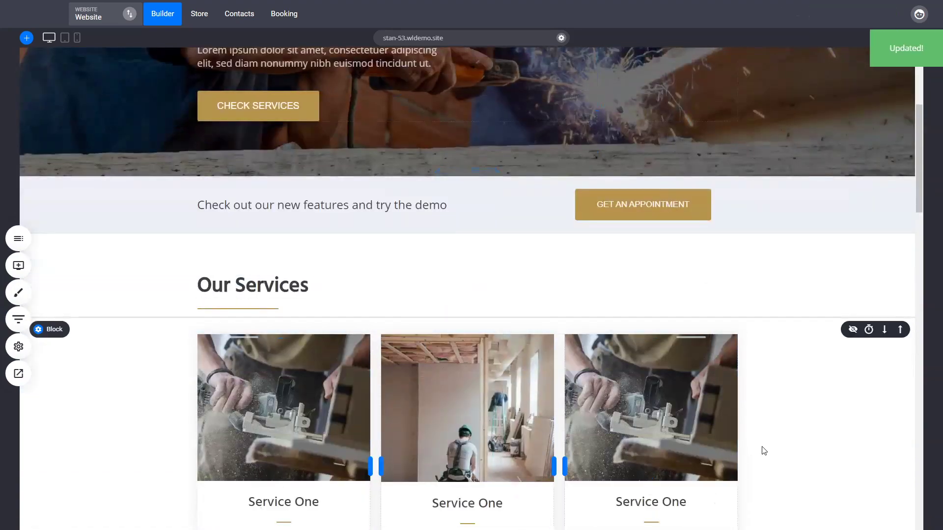
Step: Set the middle service card's description to font size 14 and give its text a lighter grey colour
scroll(764, 451, down, 3)
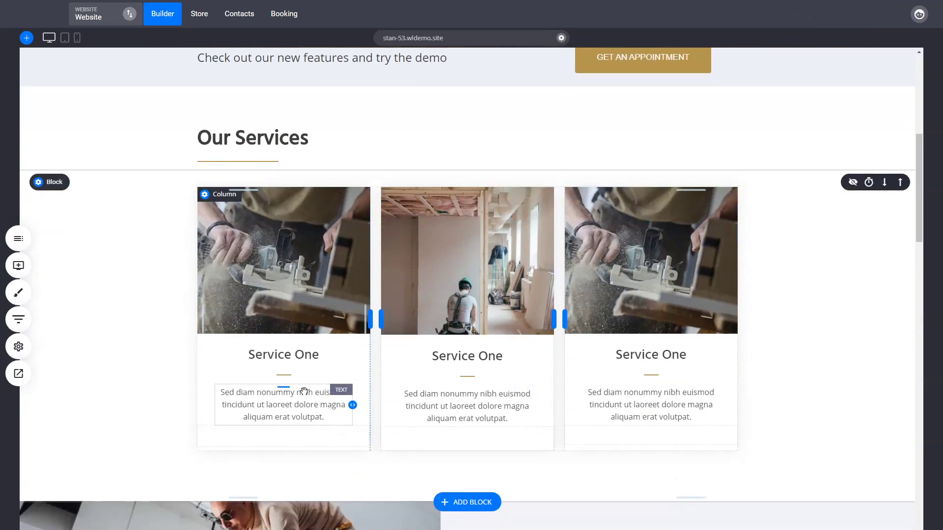
double_click(466, 410)
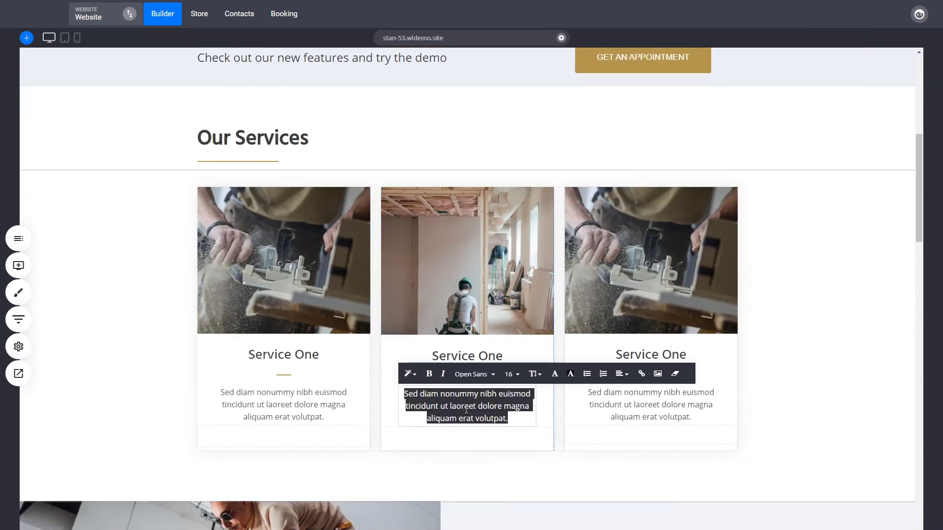
click(513, 374)
click(532, 419)
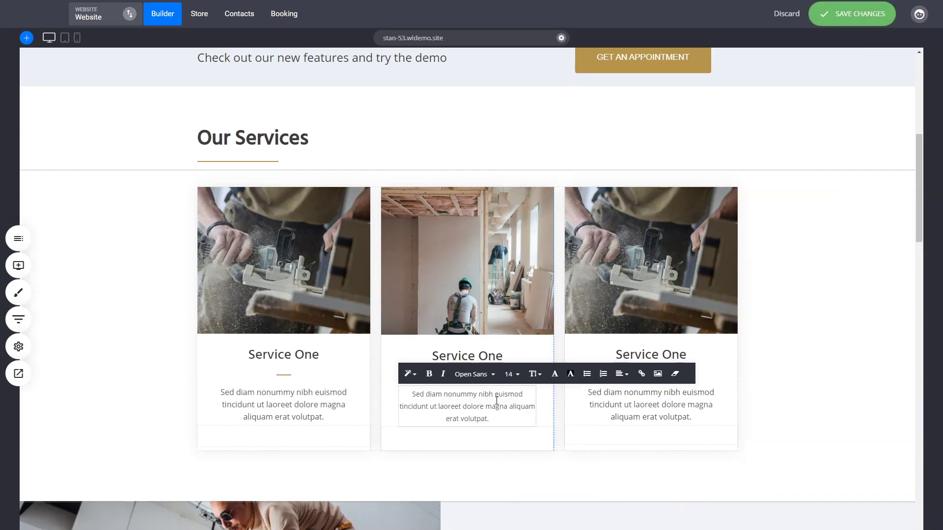
drag(537, 416, 541, 389)
click(554, 374)
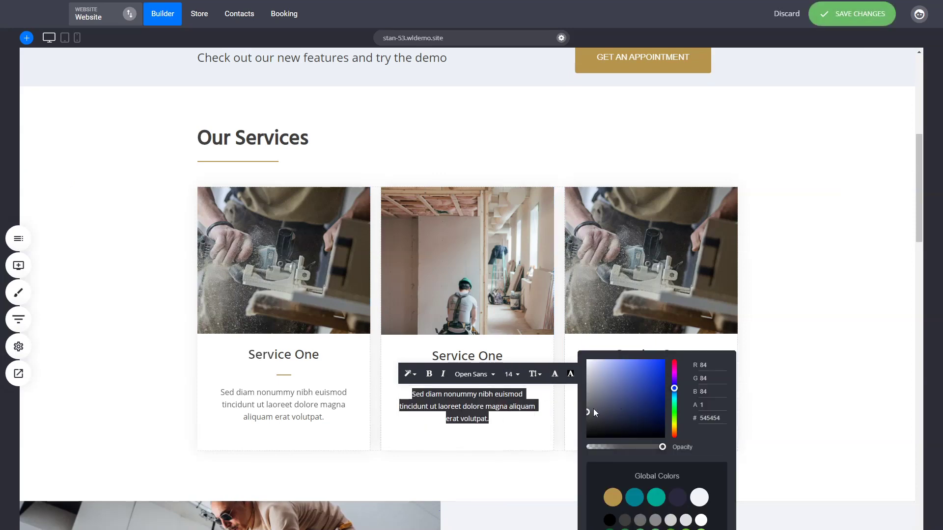
click(853, 417)
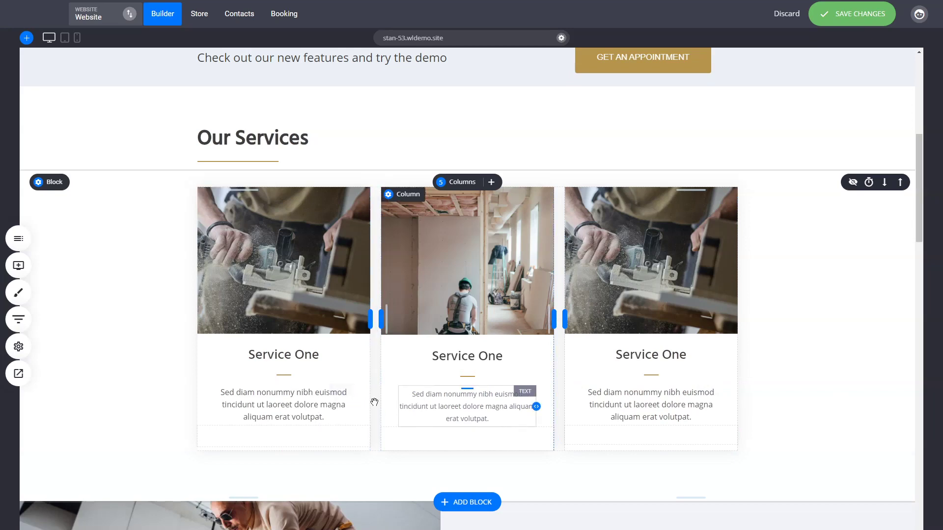
Step: Clear the local formatting from the middle service card's description and save the page changes
double_click(472, 403)
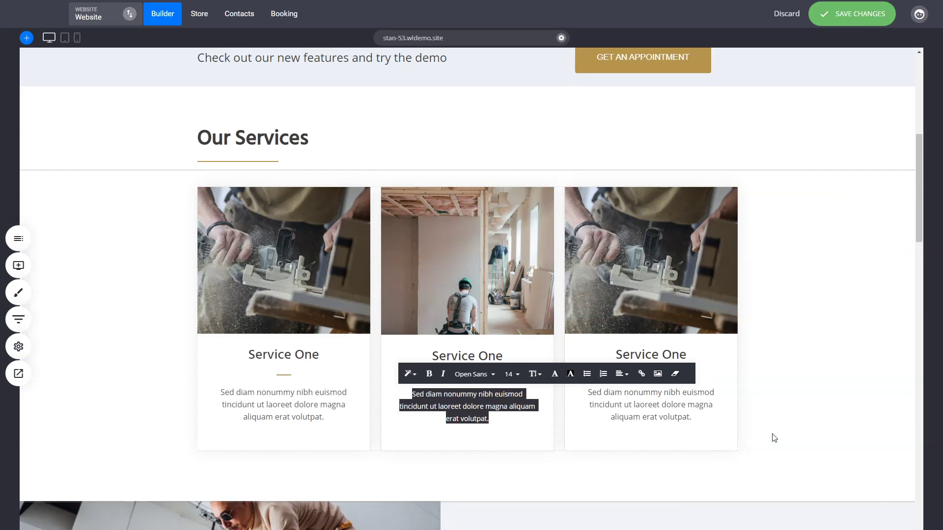
click(842, 428)
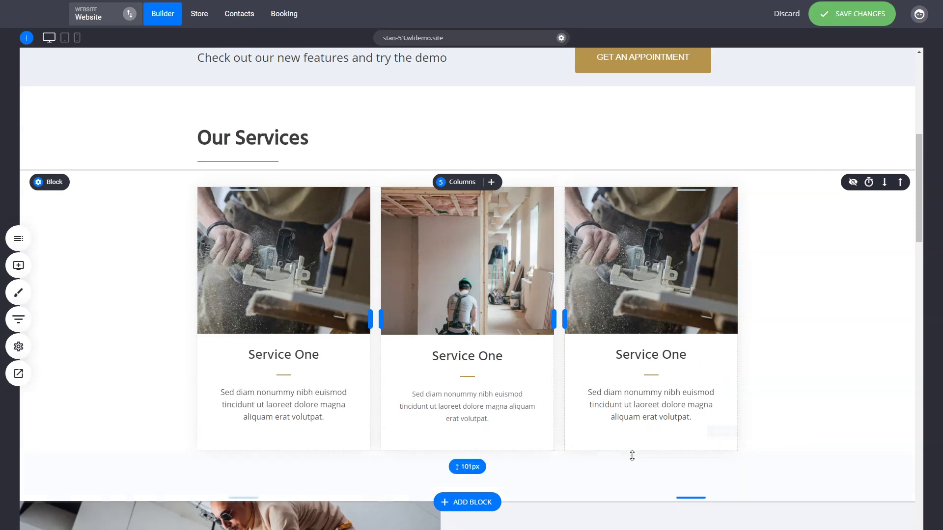
click(473, 415)
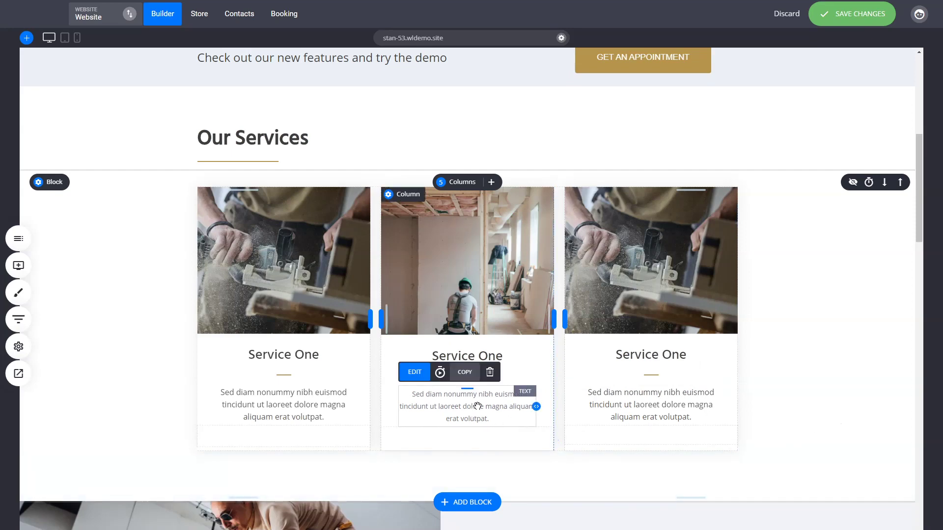
click(472, 415)
click(681, 380)
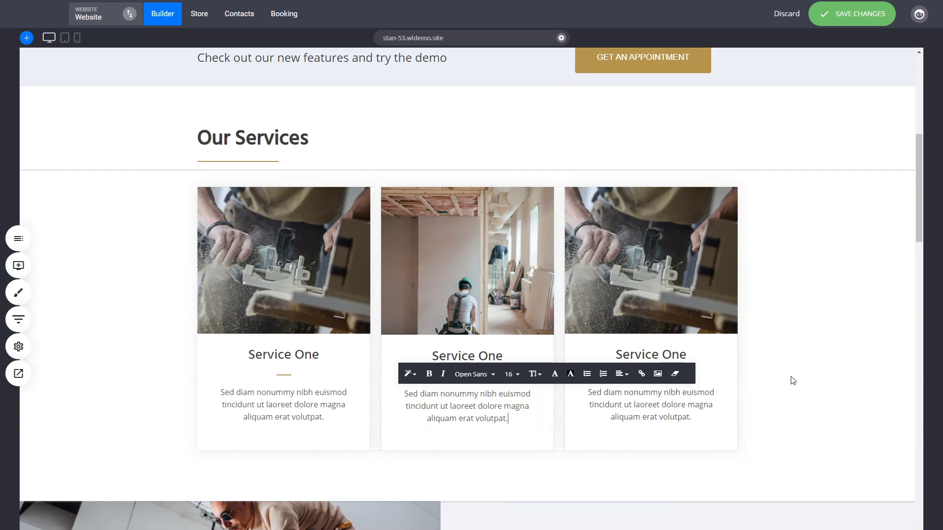
click(817, 381)
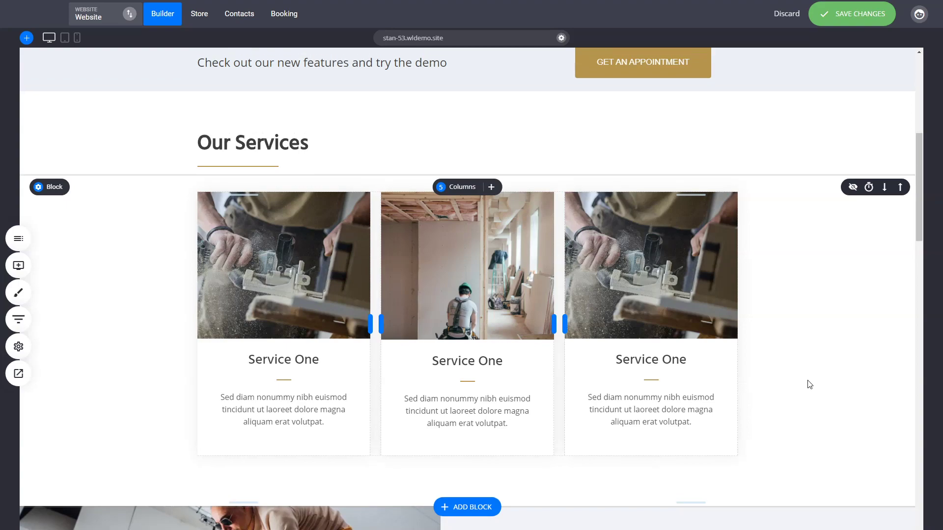
scroll(808, 382, up, 8)
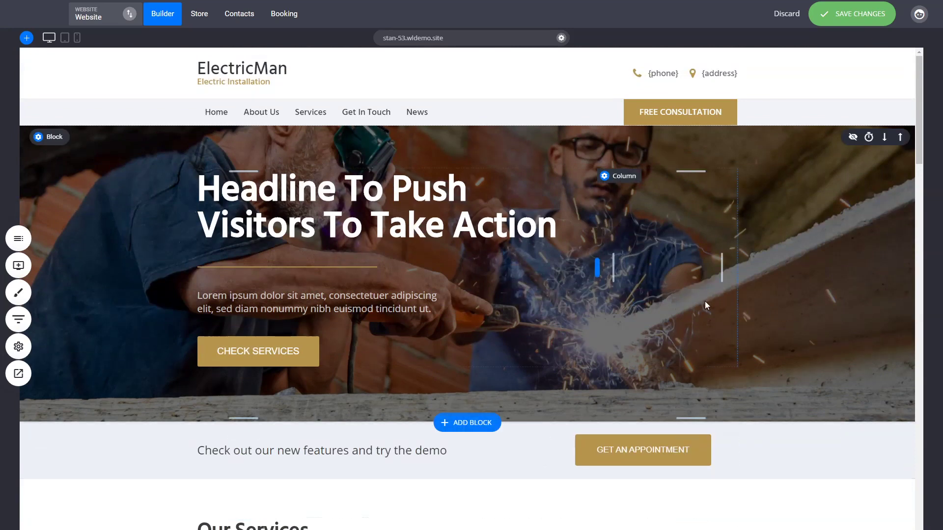
key(ctrl+s)
Step: Change the website's global primary colour to the blue #4C77B7 in the Color Palette
click(26, 298)
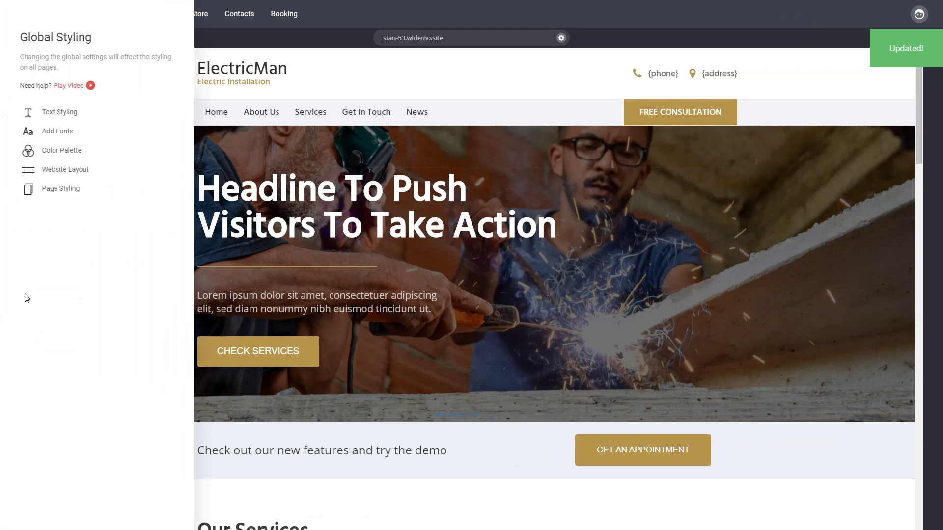
click(54, 159)
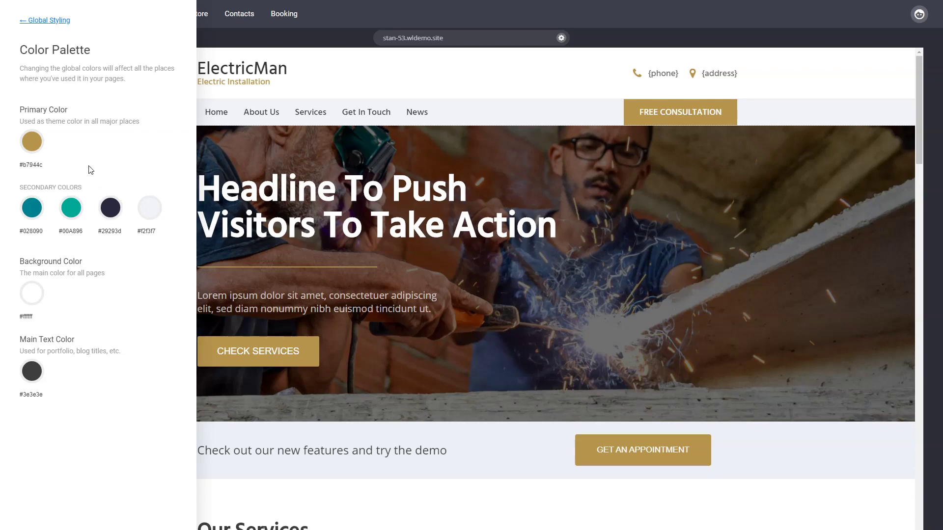
click(32, 141)
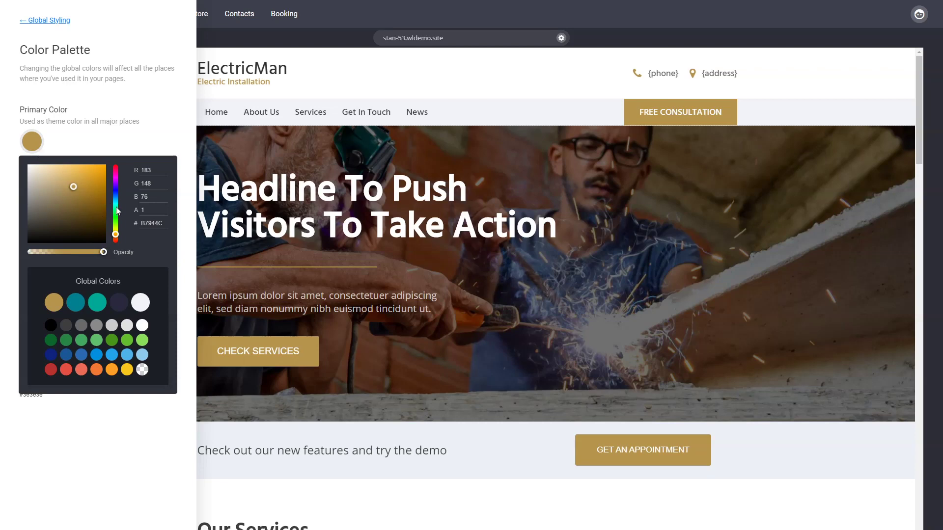
drag(116, 227, 115, 195)
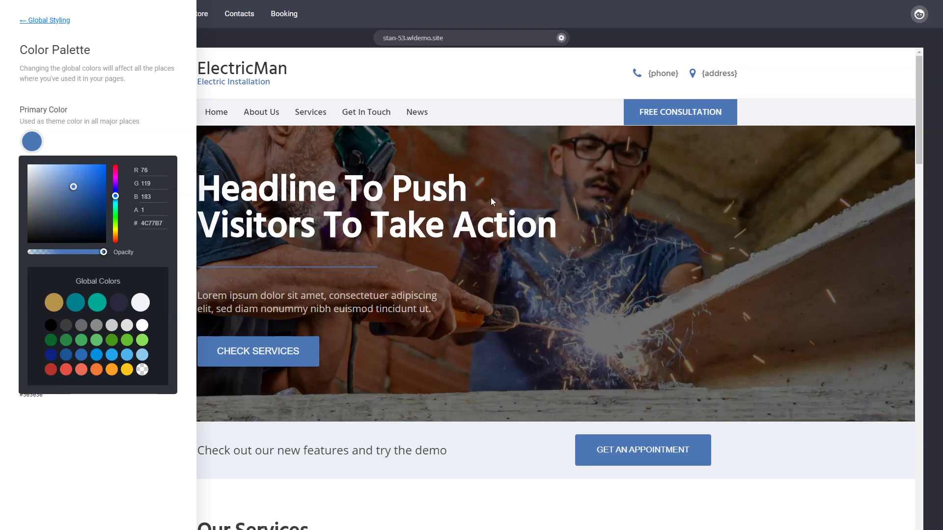
click(187, 143)
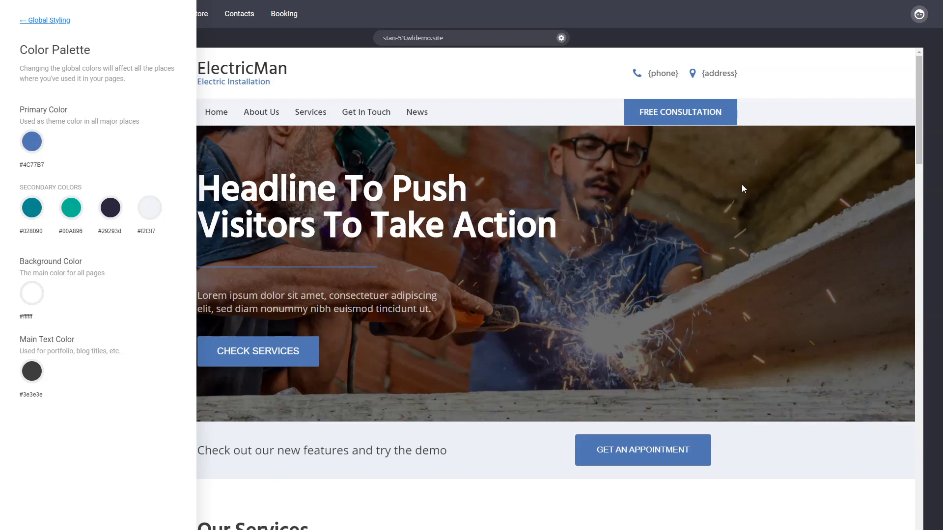
key(Escape)
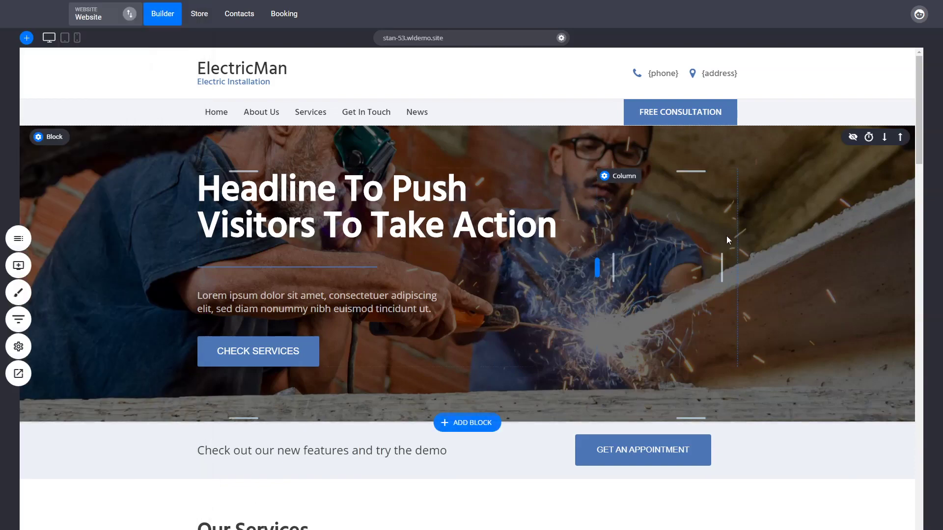
Step: Review how the global primary colour is applied to the home page's buttons, dividers and accents
drag(918, 130, 925, 266)
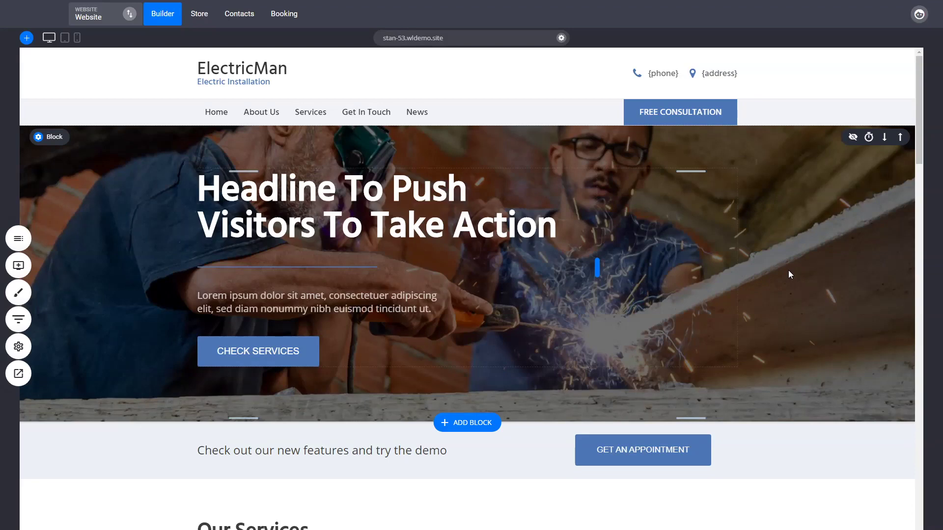
scroll(789, 271, down, 4)
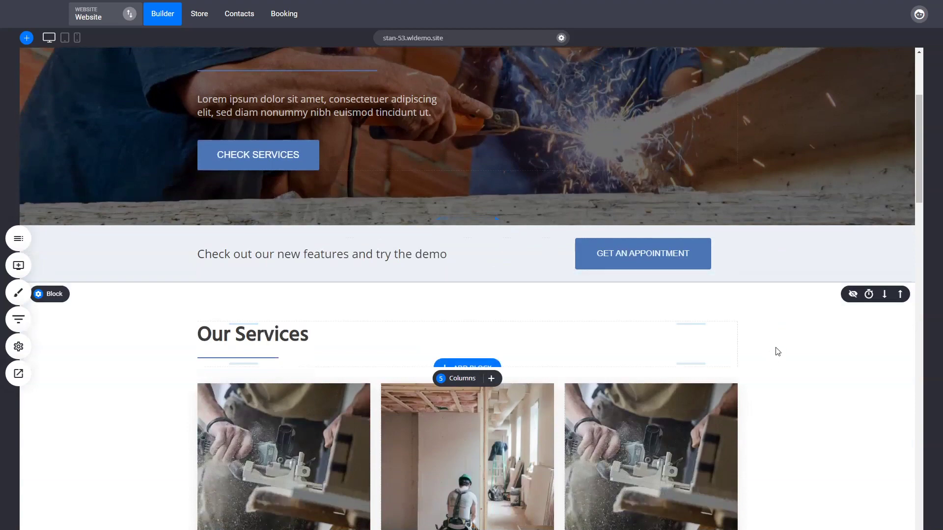
scroll(776, 351, up, 4)
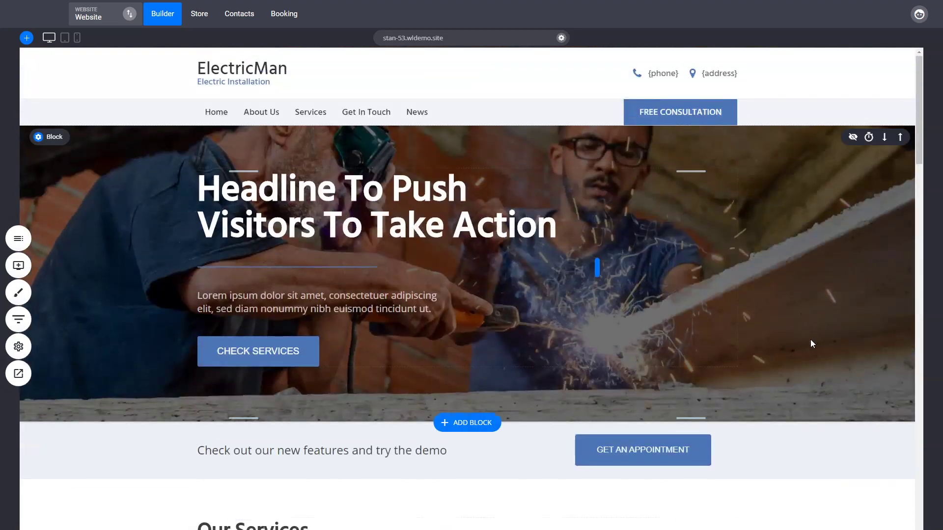
scroll(811, 340, down, 1)
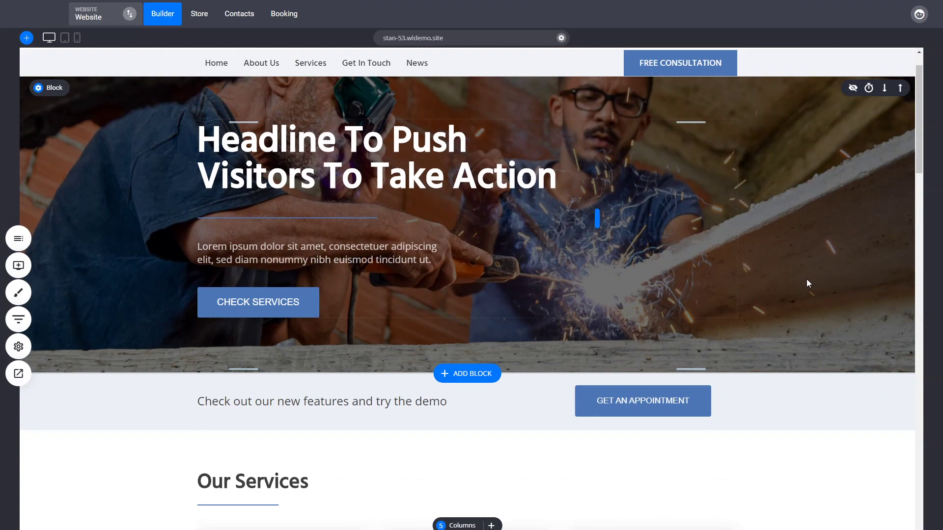
scroll(806, 284, down, 3)
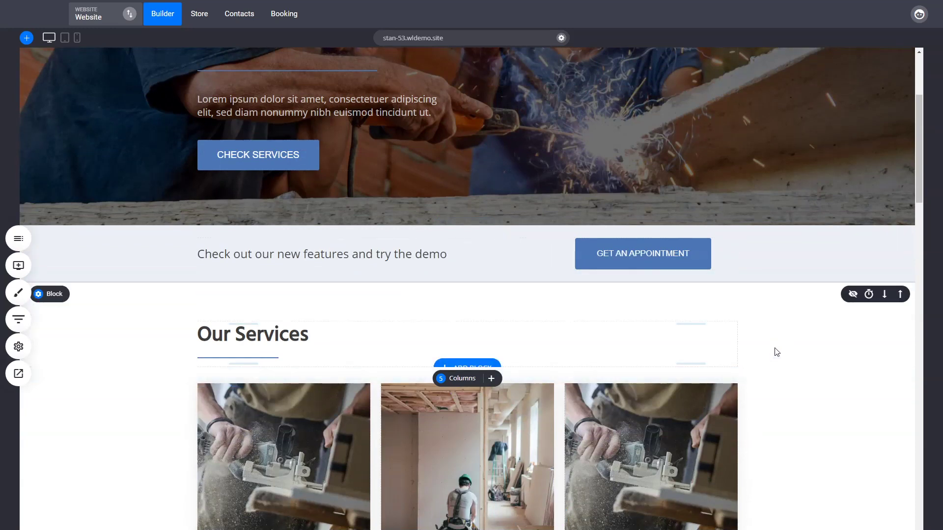
scroll(774, 349, up, 4)
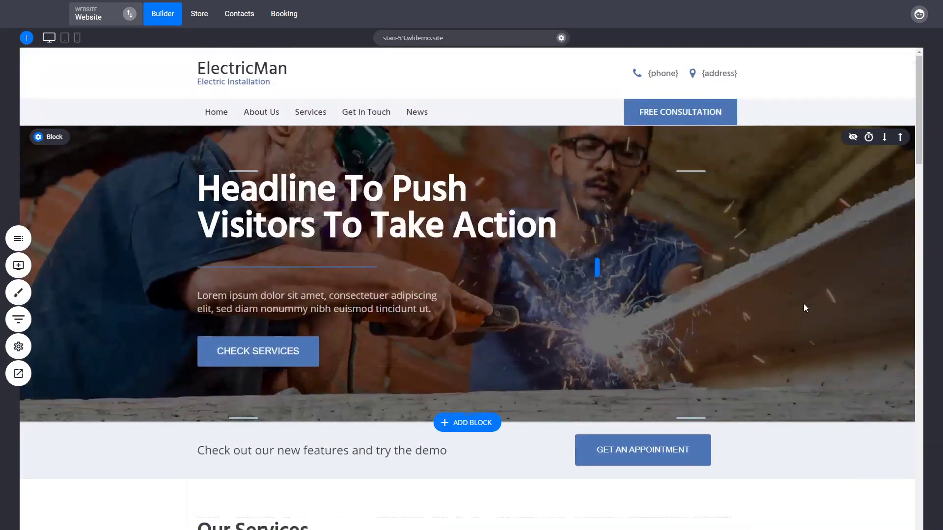
scroll(803, 304, down, 2)
scroll(796, 253, up, 2)
scroll(793, 258, down, 4)
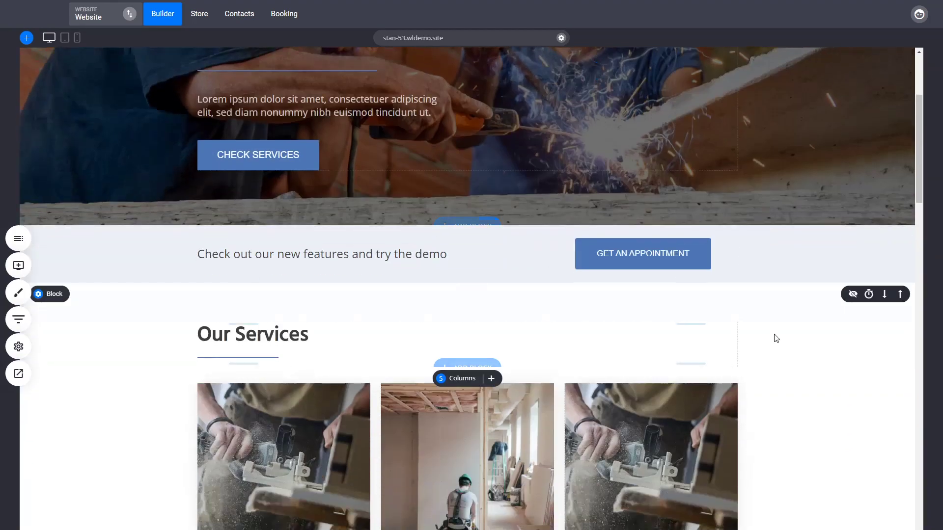
scroll(827, 369, up, 4)
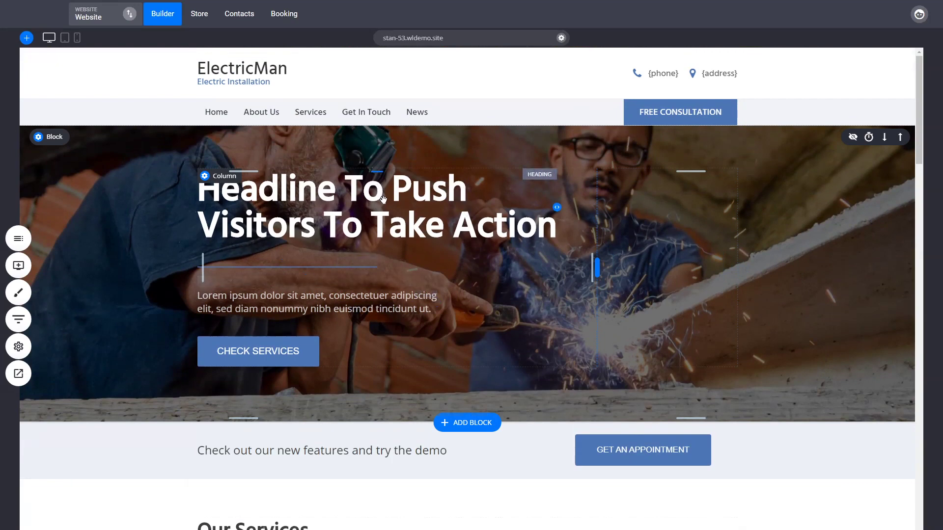
Step: Lengthen the hero description by repeating its lorem ipsum sentence, and widen the text element to about 652 px
click(407, 305)
text(Lorem ipsum dolor sit amet, consectetuer adipiscing elit, sed diam nonummy nibh euismod tincidunt ut.Lorem ipsum dolor sit amet, consectetuer adipiscing elit, sed diam nonummy nibh euismod tincidunt ut.Lorem ipsum dolor sit amet, consectetuer adipiscing elit, sed diam nonummy nibh euismod tincidunt ut.Lorem ipsum dolor sit amet, consectetuer adipiscing elit, sed diam nonummy nibh euismod tincidunt ut.)
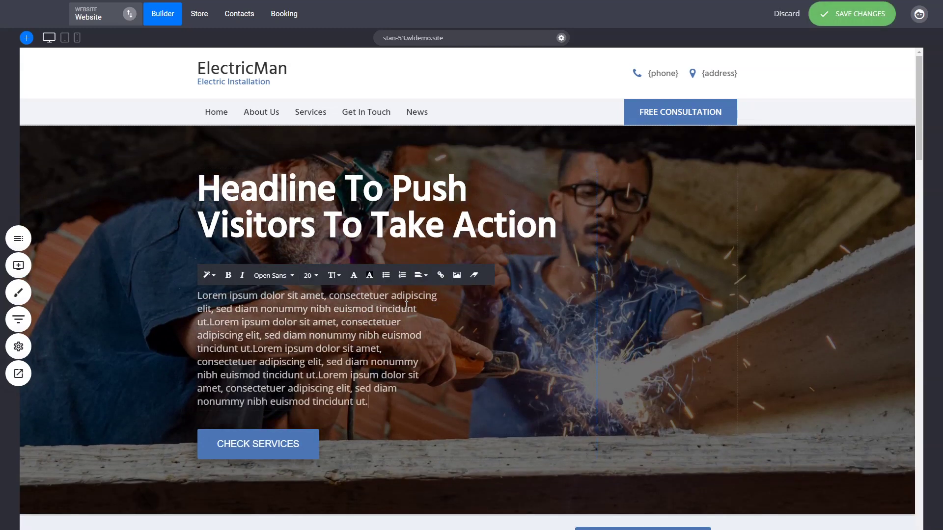
click(761, 362)
double_click(437, 339)
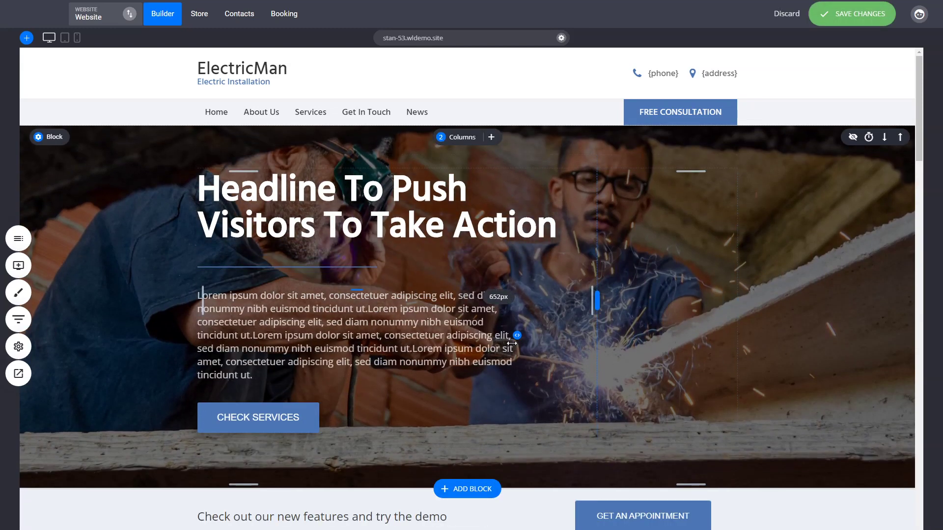
click(365, 339)
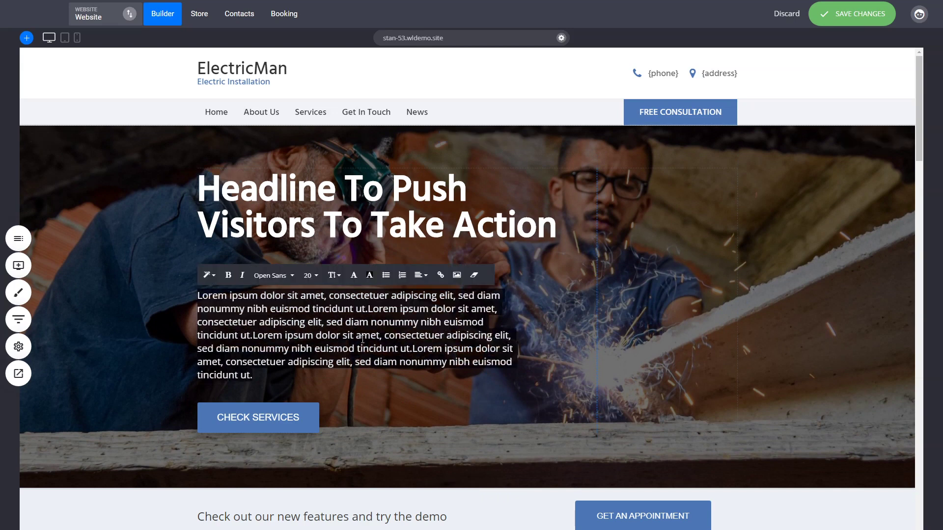
drag(278, 370, 423, 324)
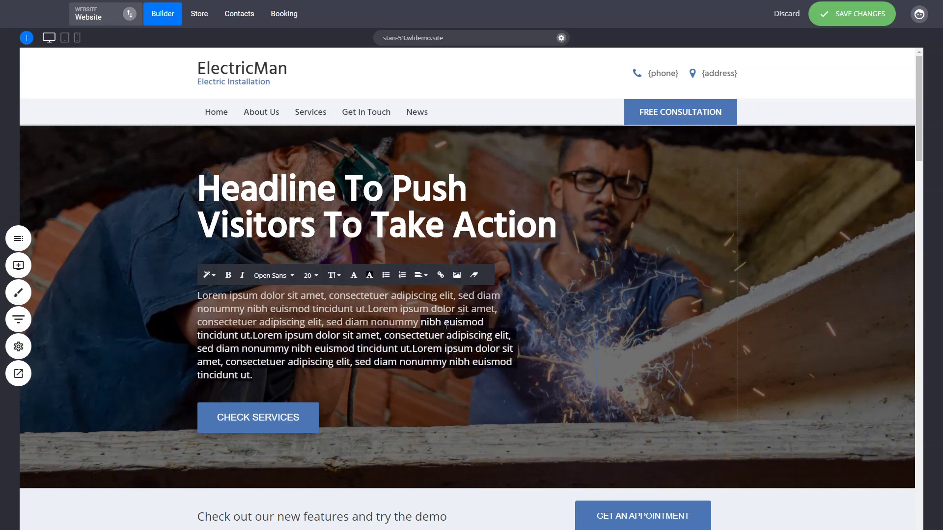
Step: Examine the text length and layout of the blocks from Our Services down to the Call To Action Headline
scroll(664, 356, down, 5)
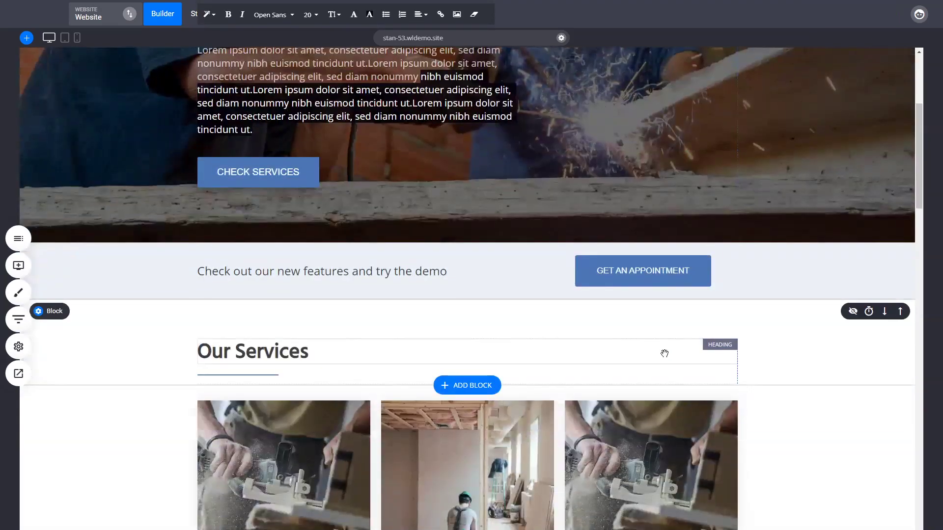
scroll(354, 423, down, 3)
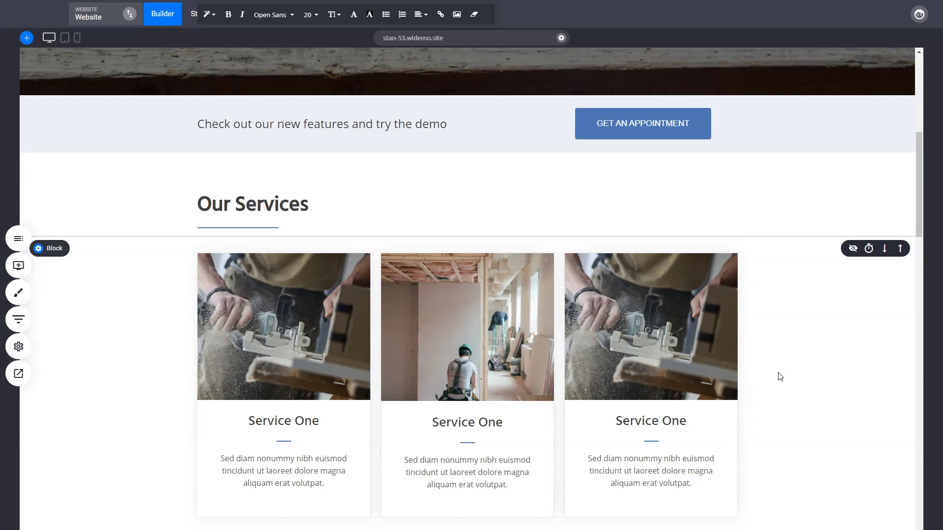
scroll(780, 377, down, 5)
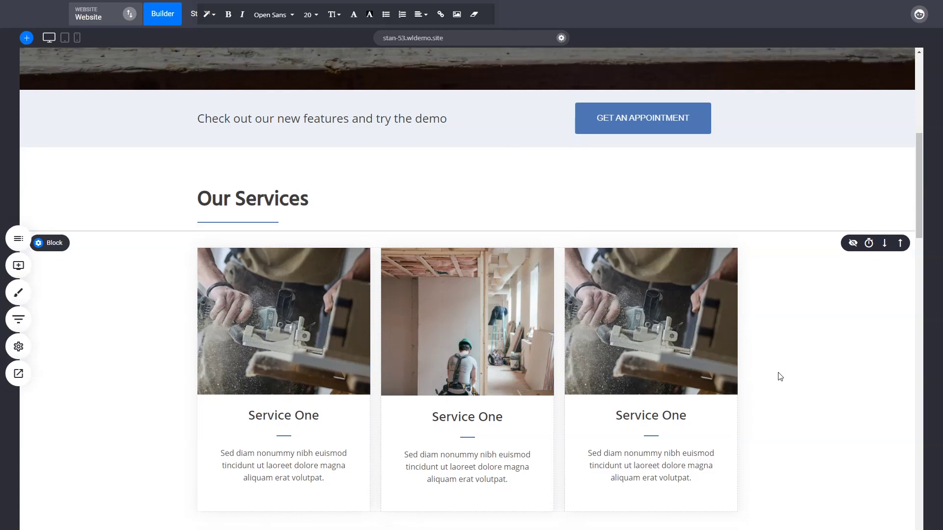
scroll(780, 377, up, 4)
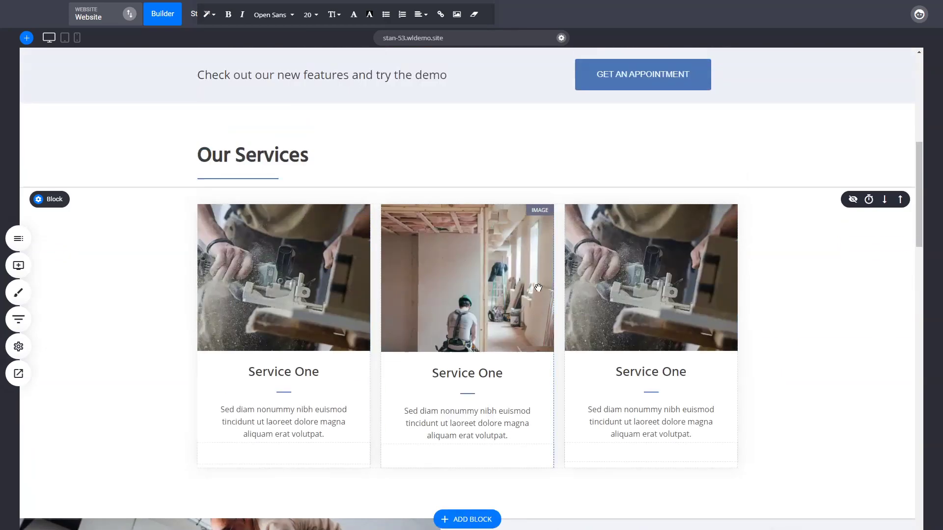
scroll(764, 410, down, 4)
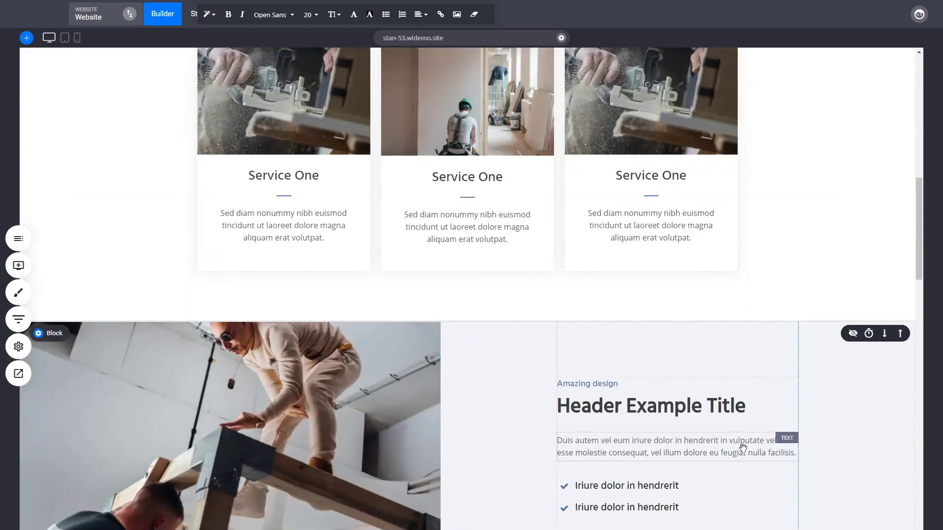
scroll(741, 446, down, 2)
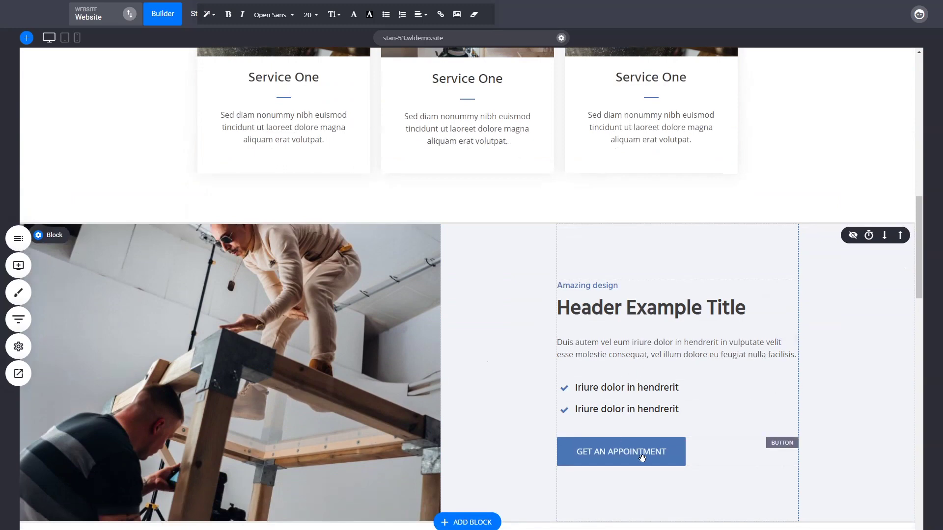
scroll(817, 301, down, 2)
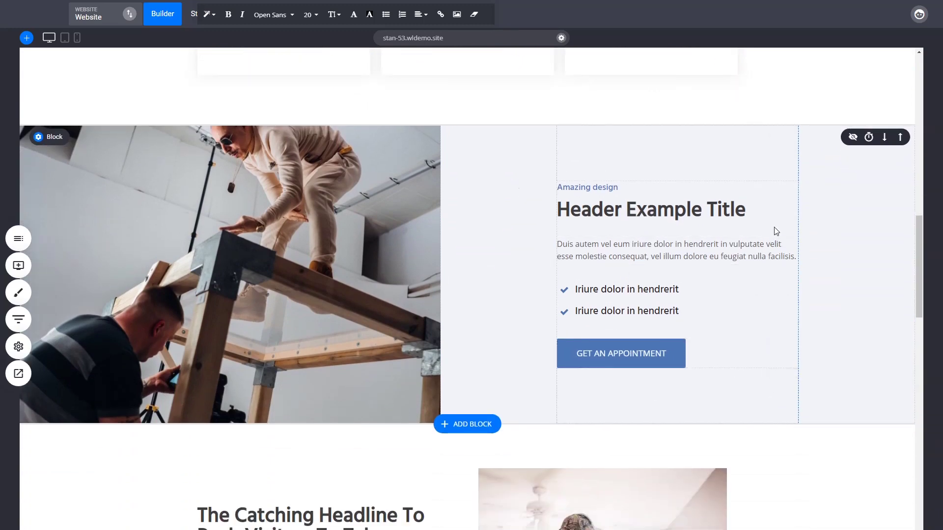
click(682, 255)
click(837, 299)
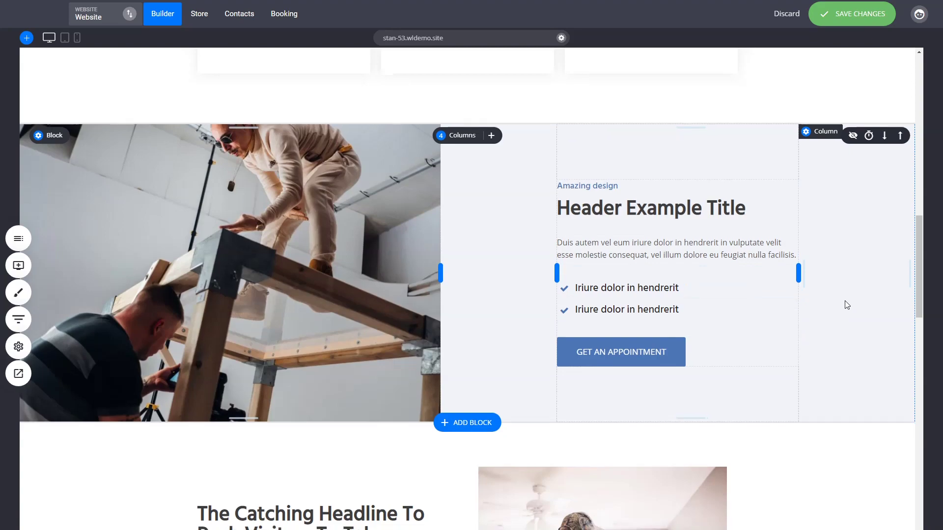
scroll(845, 302, down, 4)
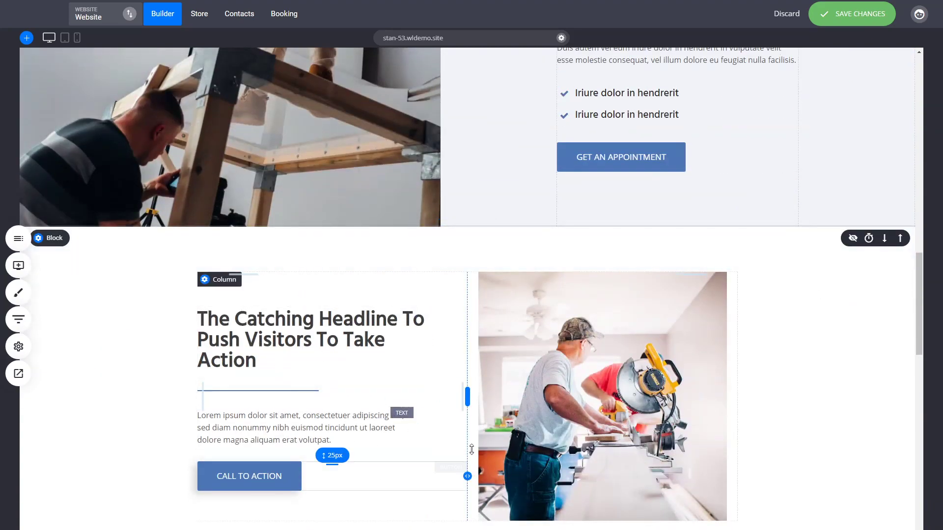
scroll(784, 369, down, 10)
scroll(785, 370, down, 3)
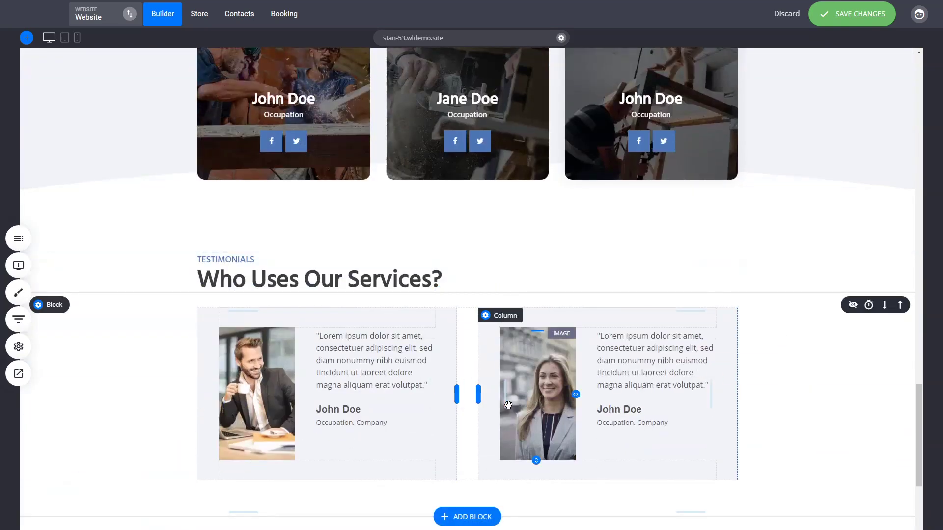
scroll(881, 435, down, 3)
scroll(853, 459, down, 4)
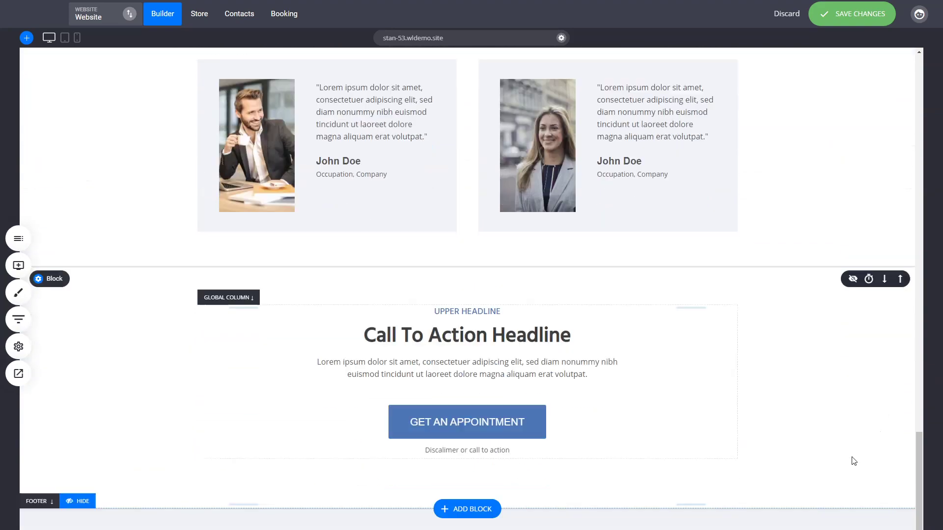
Step: Return to the hero block and discard the unsaved page changes
scroll(782, 428, up, 6)
scroll(781, 428, up, 6)
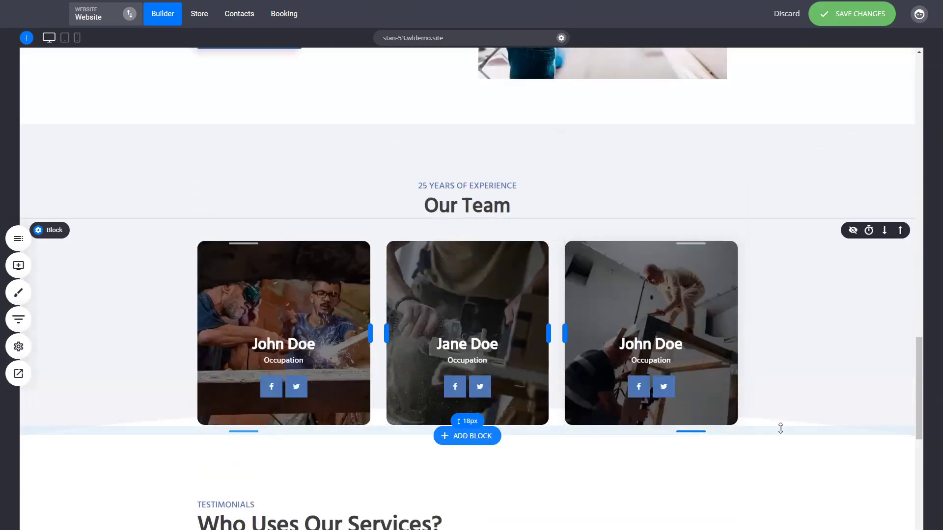
scroll(770, 442, up, 13)
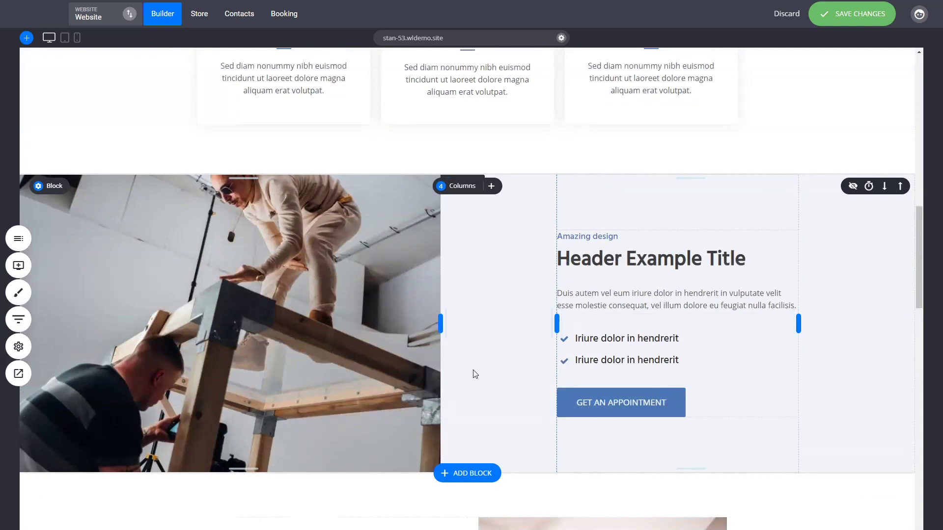
scroll(473, 372, up, 10)
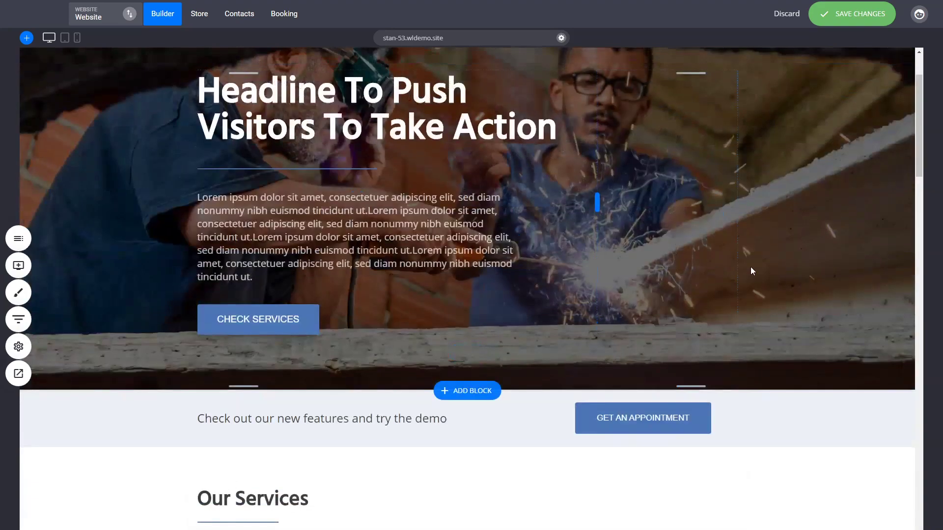
scroll(750, 267, up, 2)
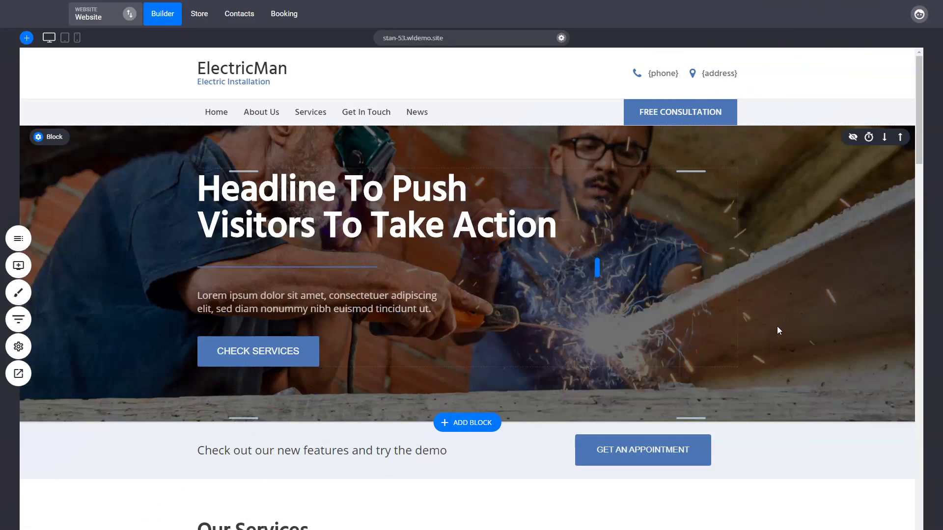
Step: Examine how background colours and images alternate between the blocks from the hero down to Our Team
scroll(776, 330, down, 3)
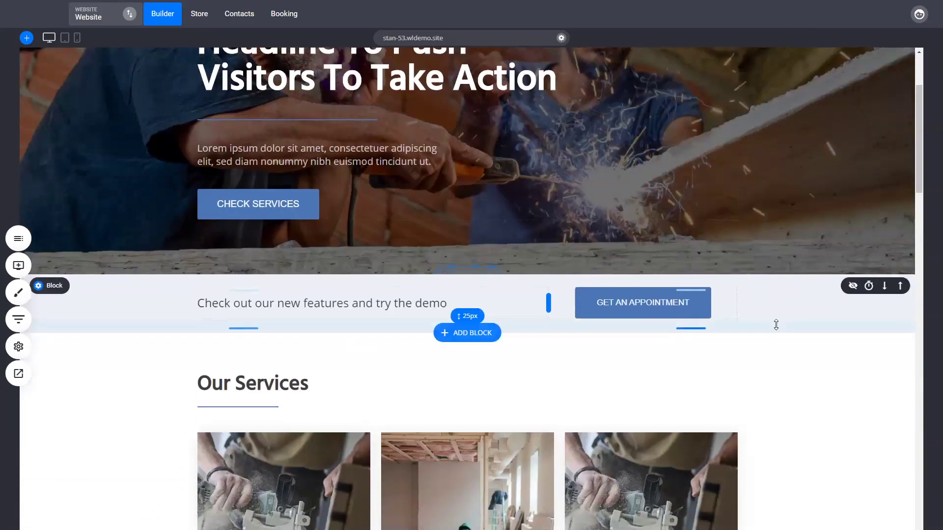
scroll(257, 429, down, 6)
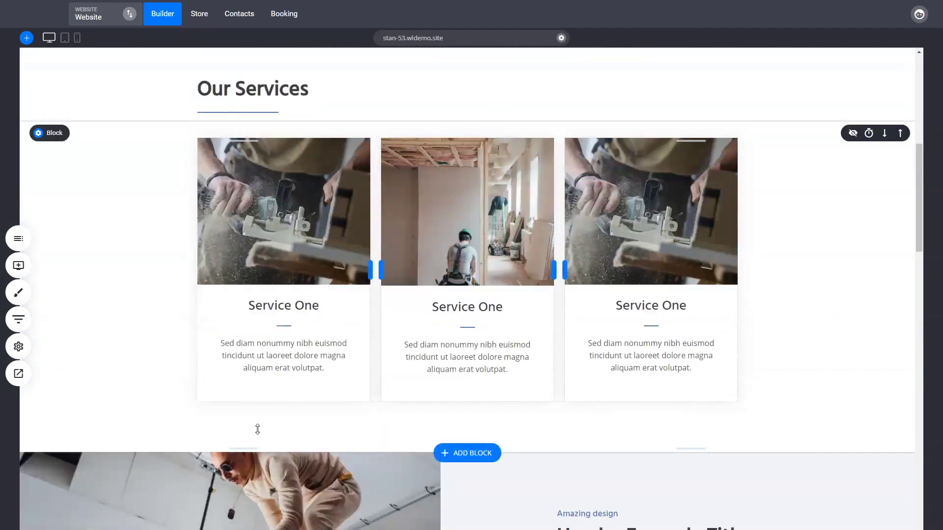
scroll(716, 410, down, 5)
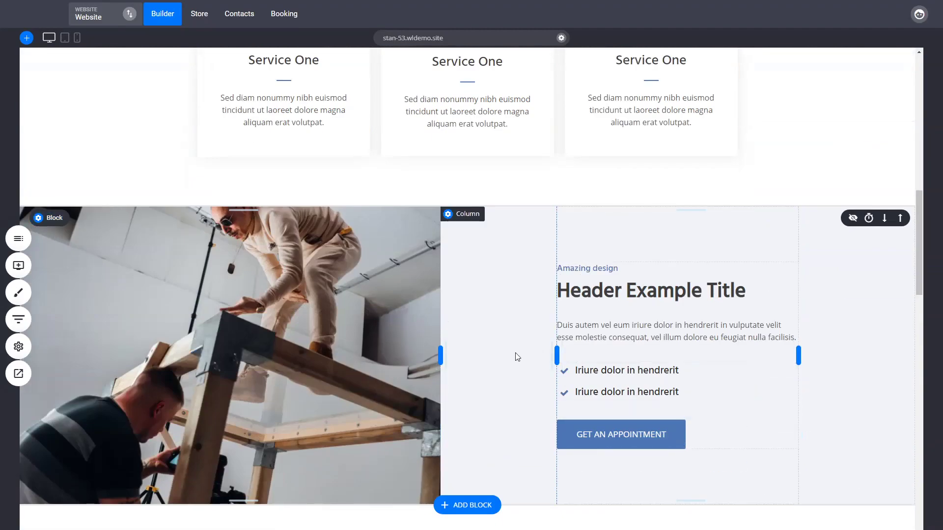
scroll(517, 357, up, 10)
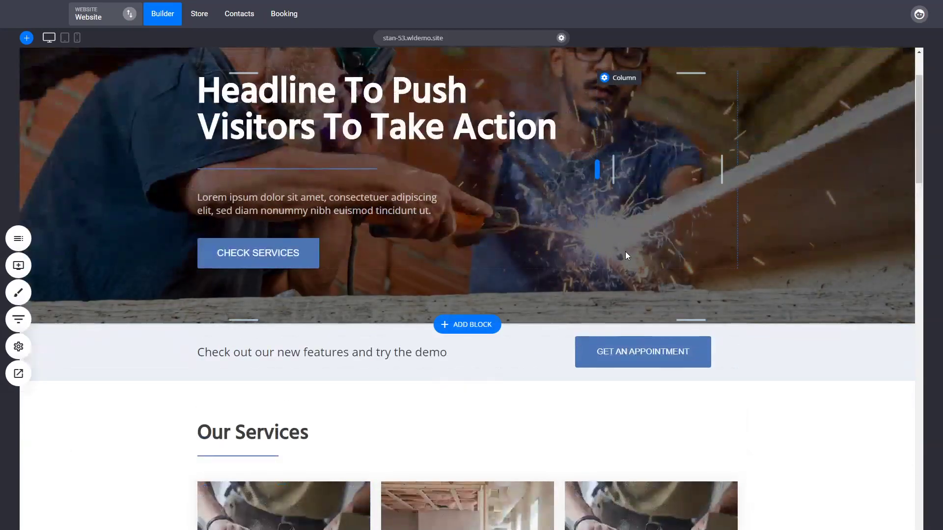
scroll(626, 251, down, 8)
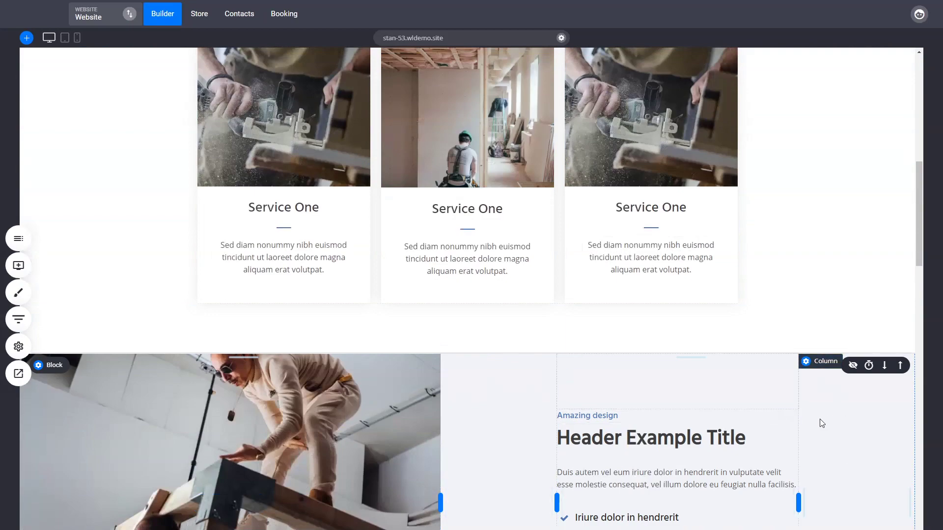
scroll(829, 437, down, 12)
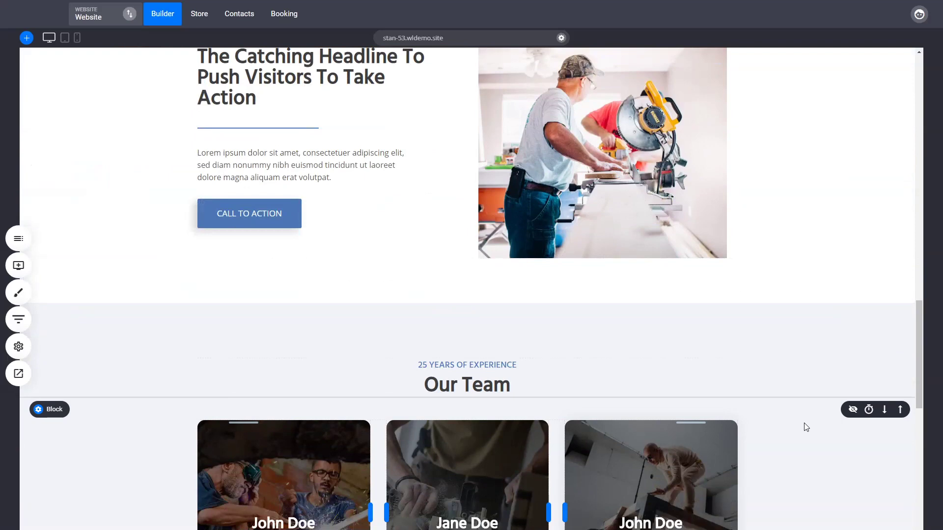
scroll(806, 427, up, 5)
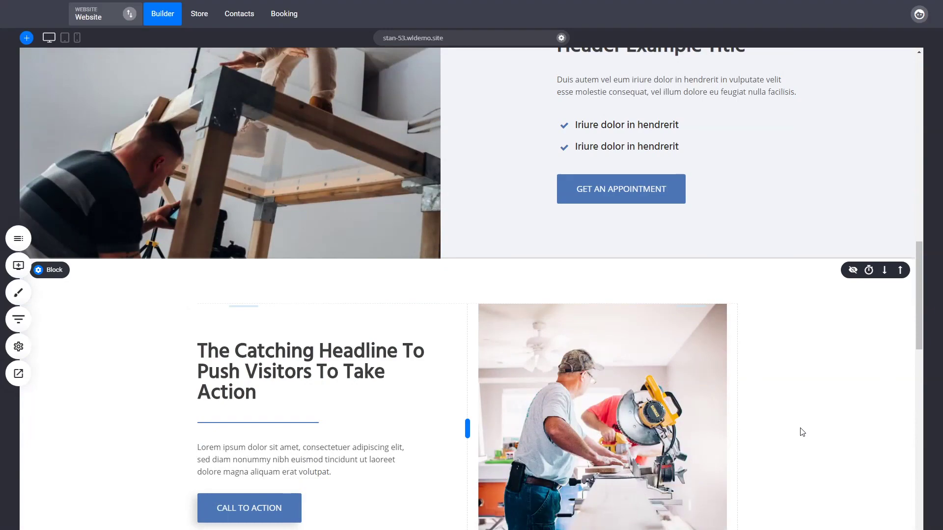
scroll(802, 432, up, 15)
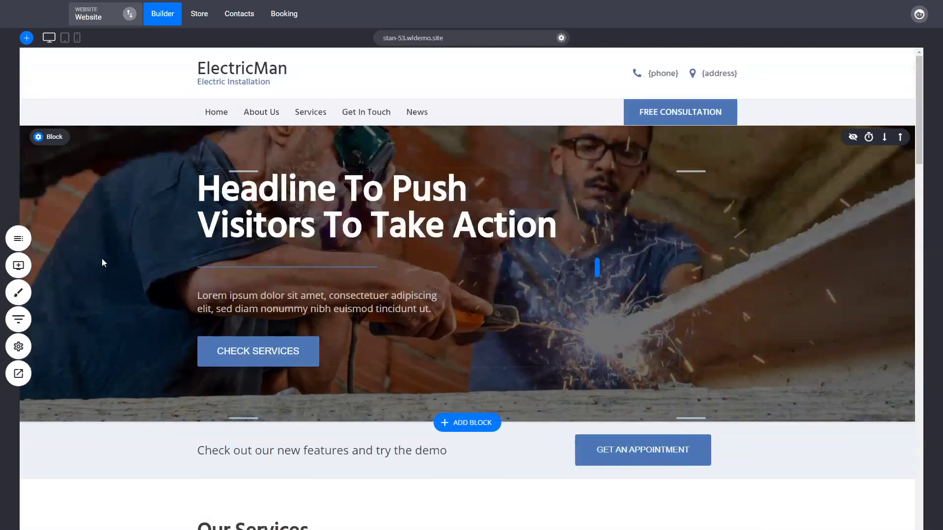
Step: Add a Curve shape divider at the bottom of the hero block and set the block's bottom spacing to 123 px
click(48, 140)
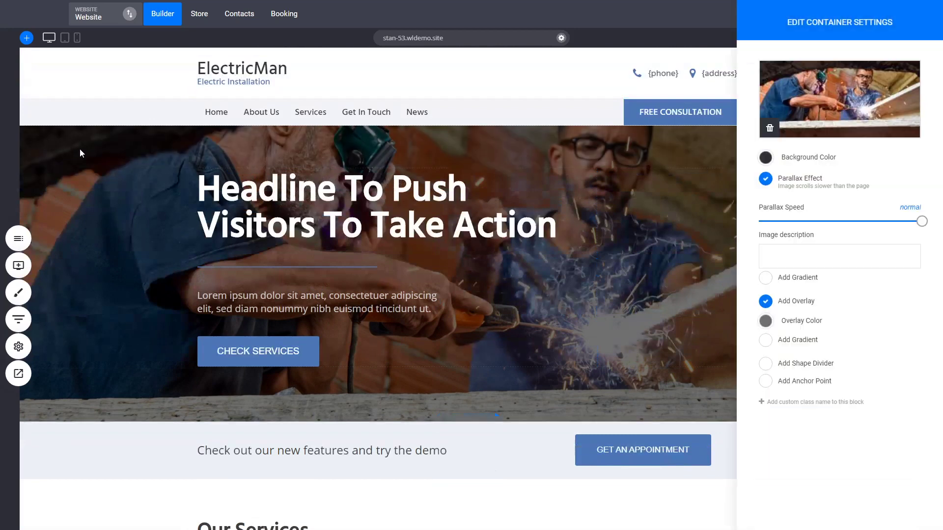
click(817, 372)
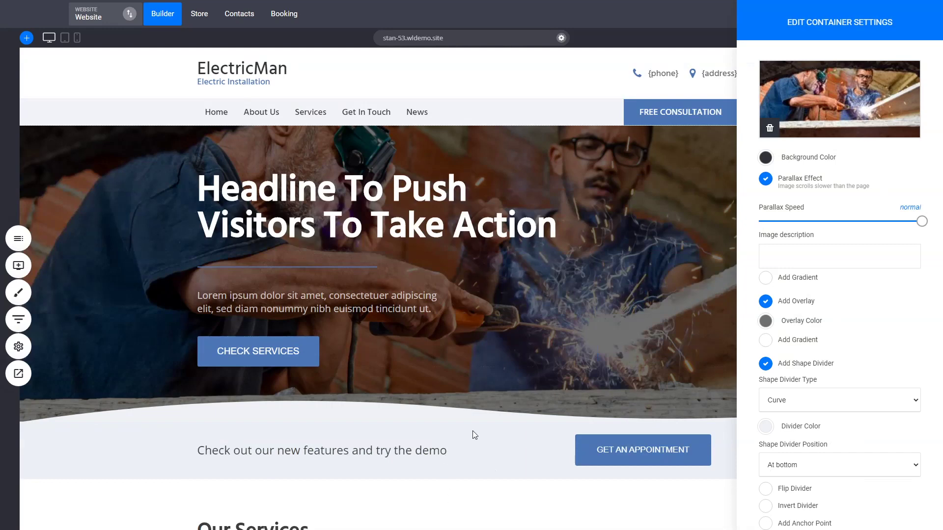
click(466, 412)
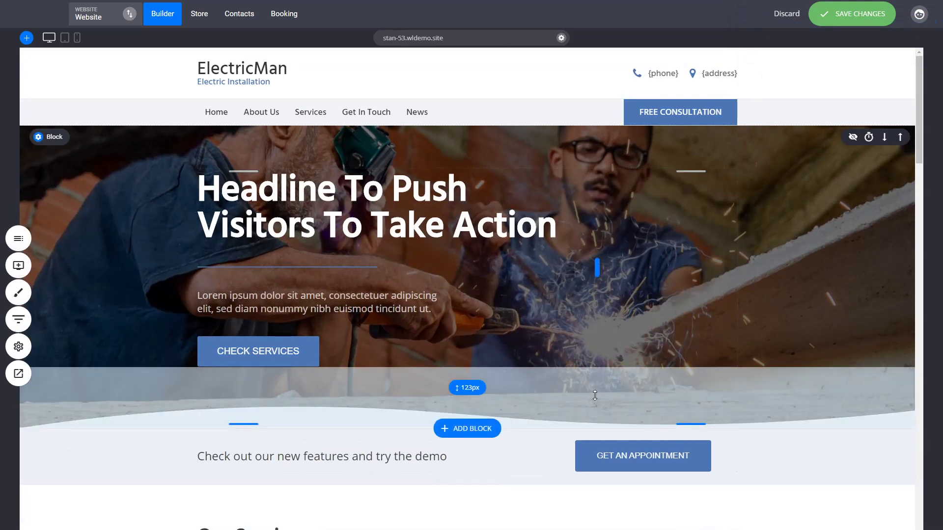
Step: Change the hero block's shape divider type to Curve 4 and view its divider colour options
click(34, 141)
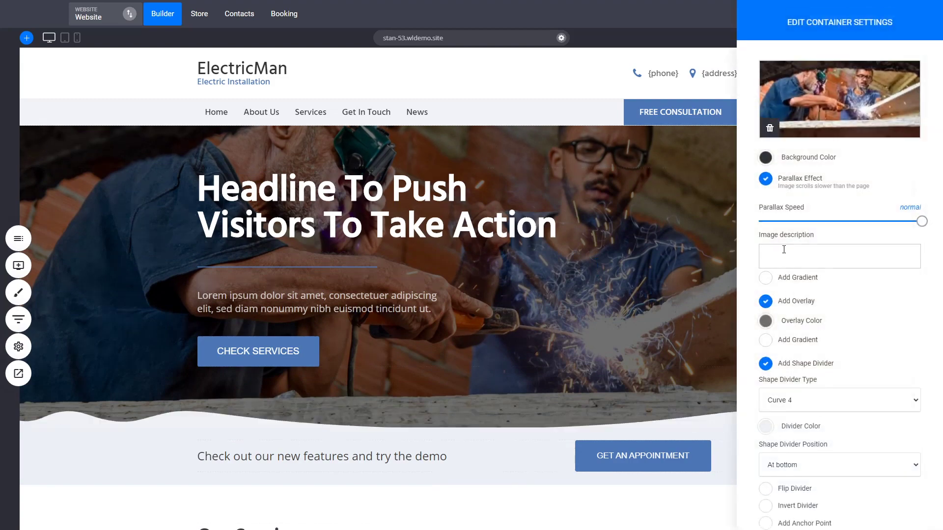
click(765, 426)
click(879, 497)
key(Escape)
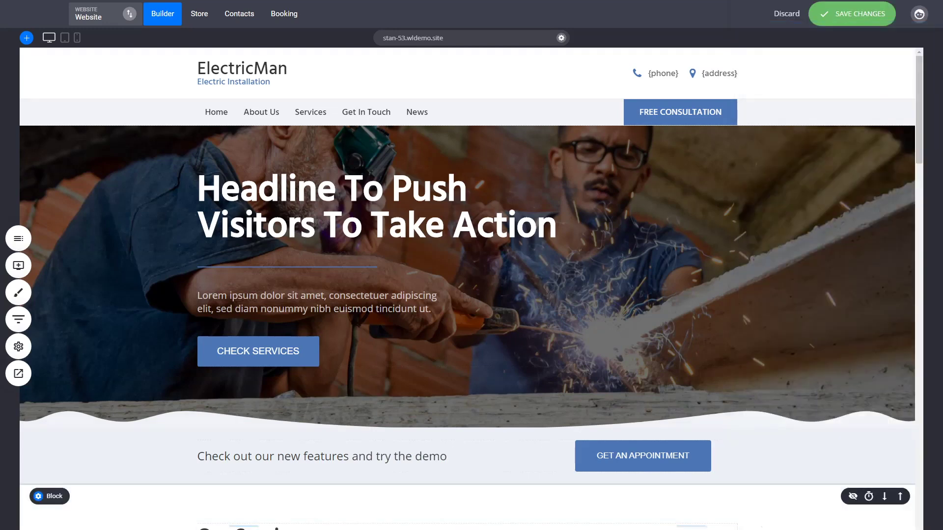
Step: Set the hero headline's animation type to Fade In From Right
click(364, 210)
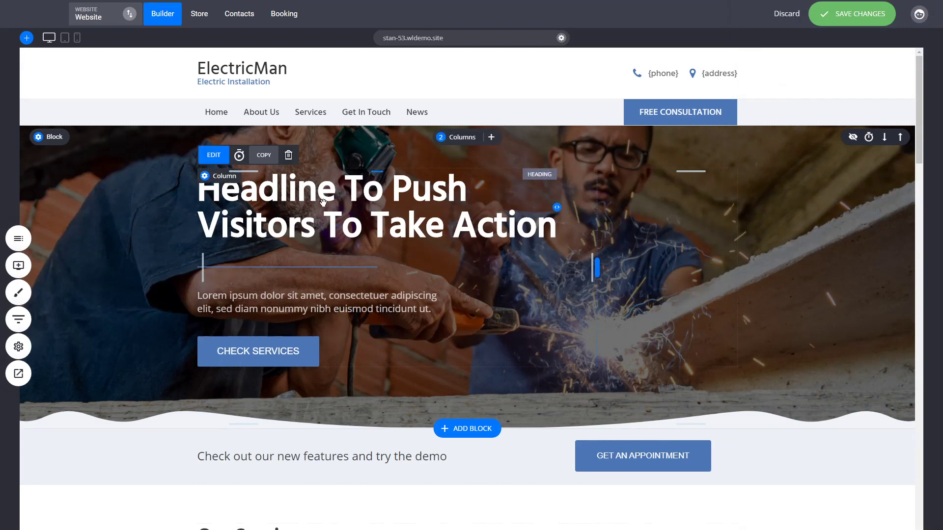
click(239, 158)
click(341, 227)
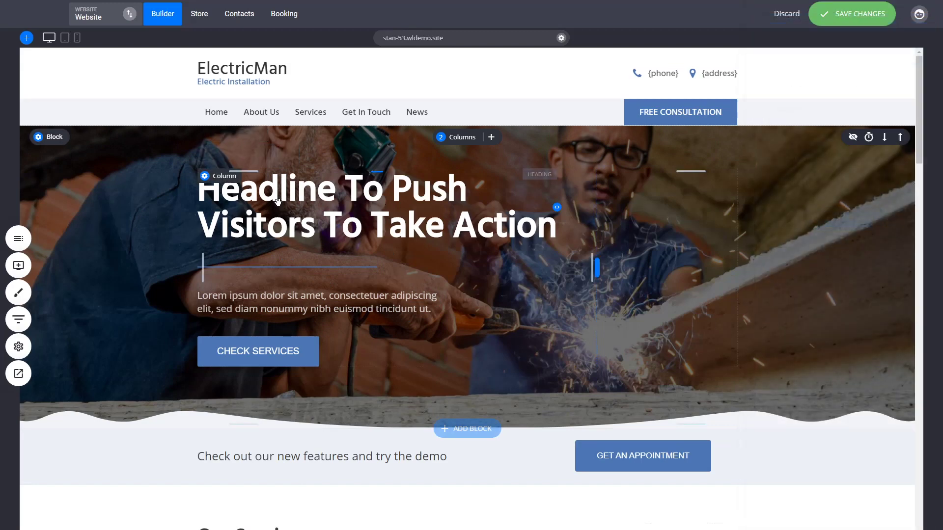
click(239, 156)
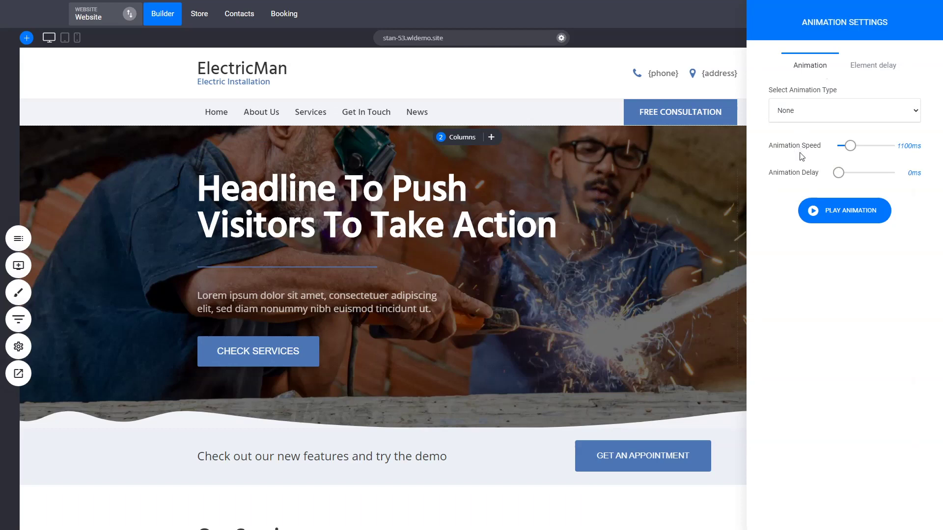
click(811, 196)
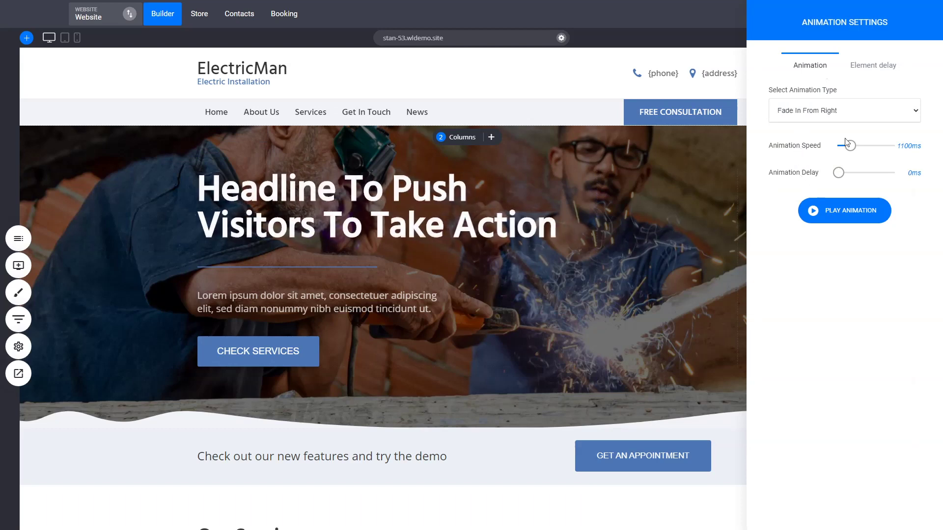
click(820, 204)
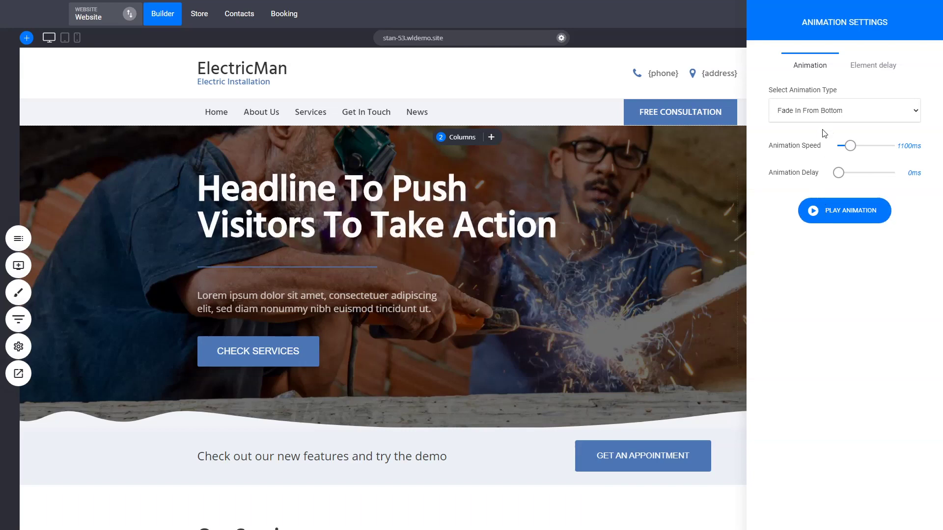
key(Up)
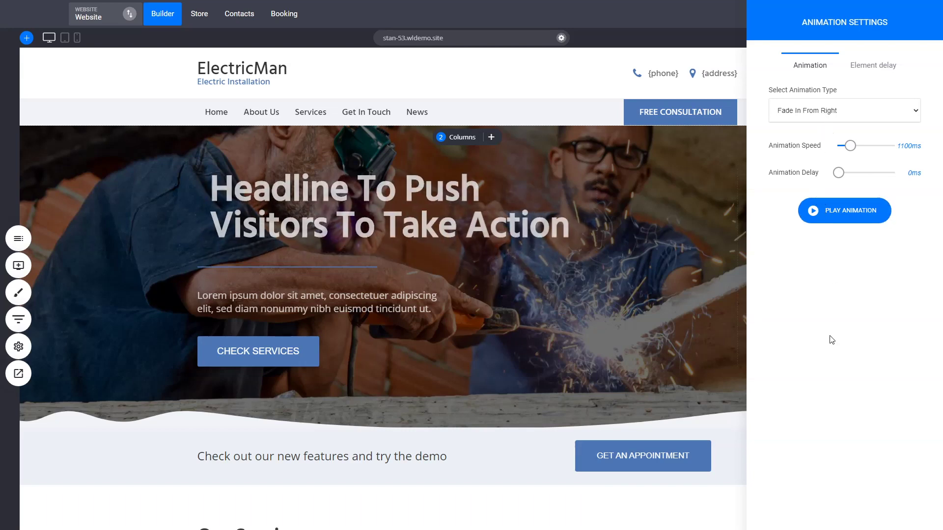
Step: Give the separator under the hero headline a Fade In From Right animation with a 100 ms delay and play it
click(272, 270)
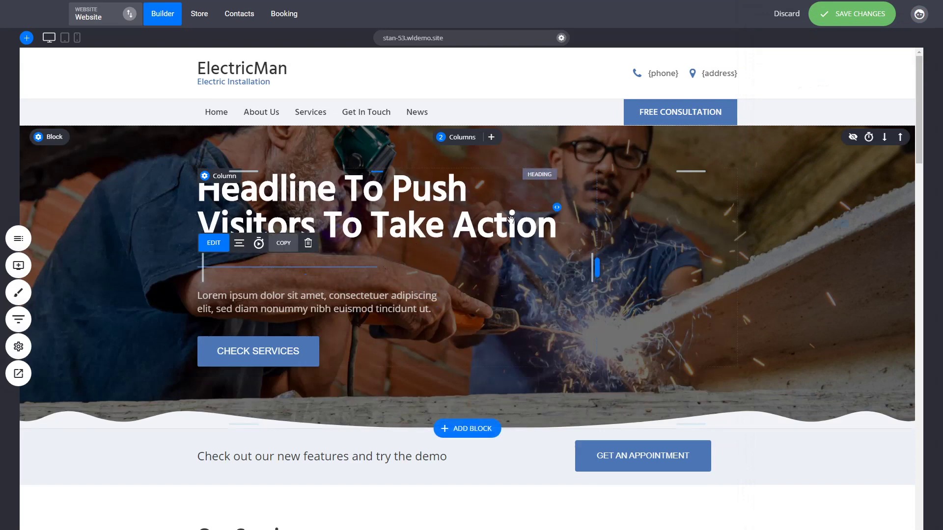
click(259, 243)
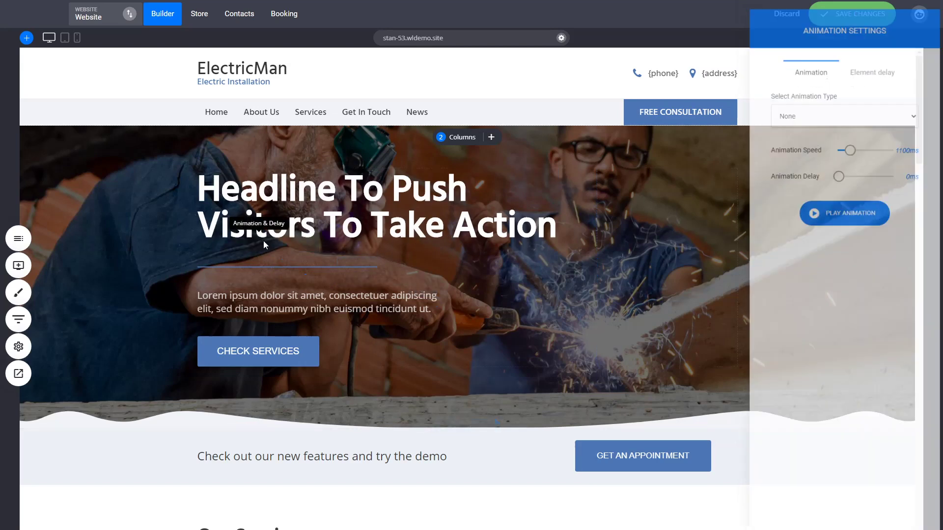
click(817, 190)
drag(839, 173, 841, 172)
click(841, 210)
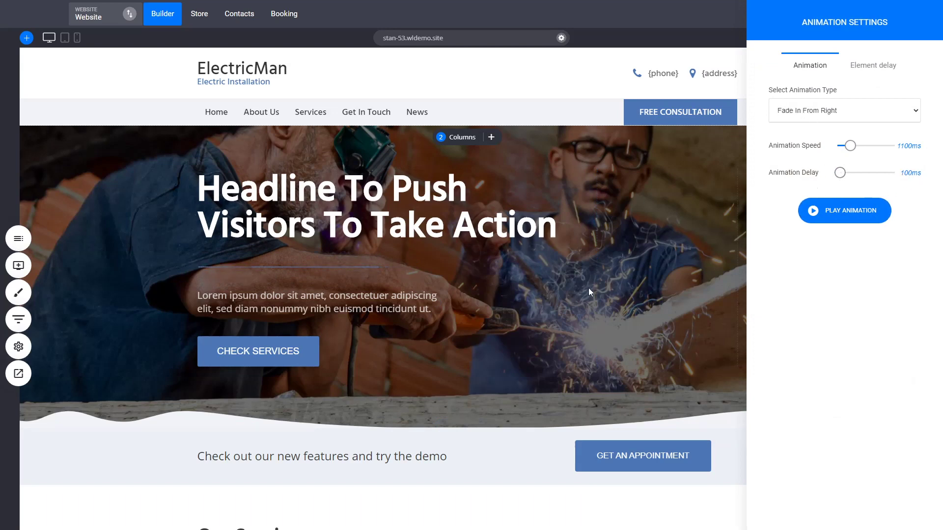
click(589, 291)
Step: Set the hero paragraph's animation delay to 200 ms
click(240, 273)
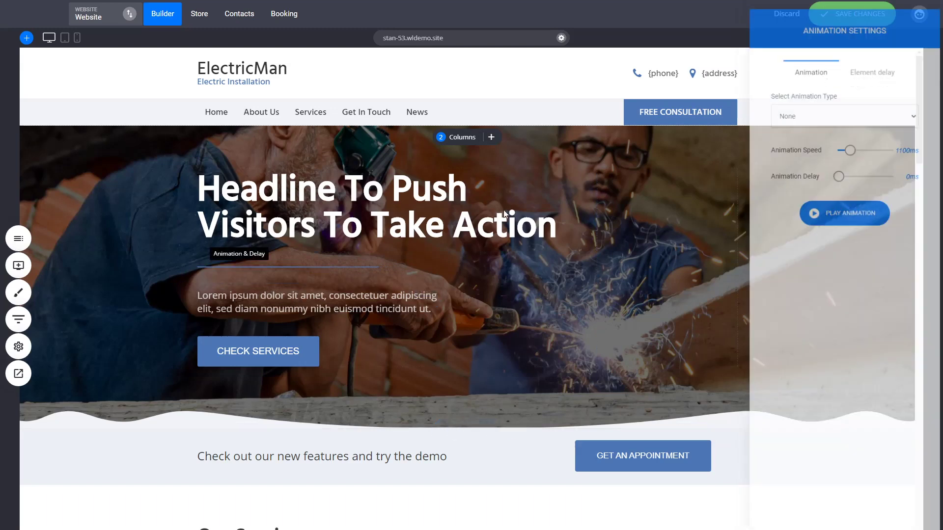
drag(839, 176, 841, 174)
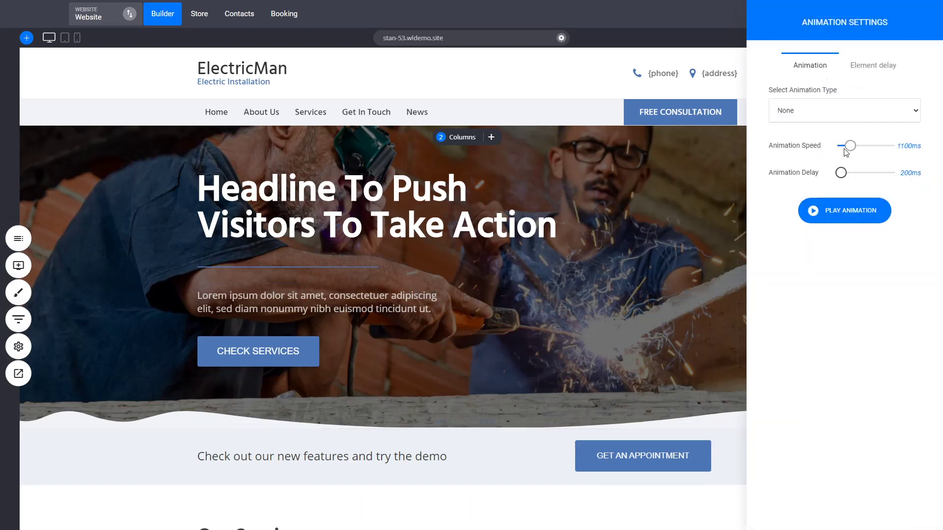
click(622, 294)
Step: Set the Check Services button's animation delay to 300 ms and save the page changes
click(284, 352)
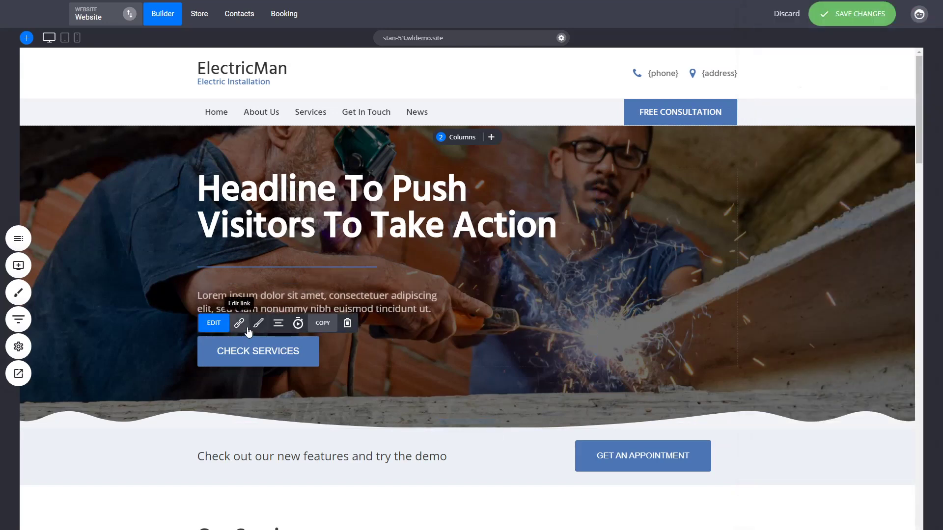
click(298, 323)
drag(843, 174, 845, 177)
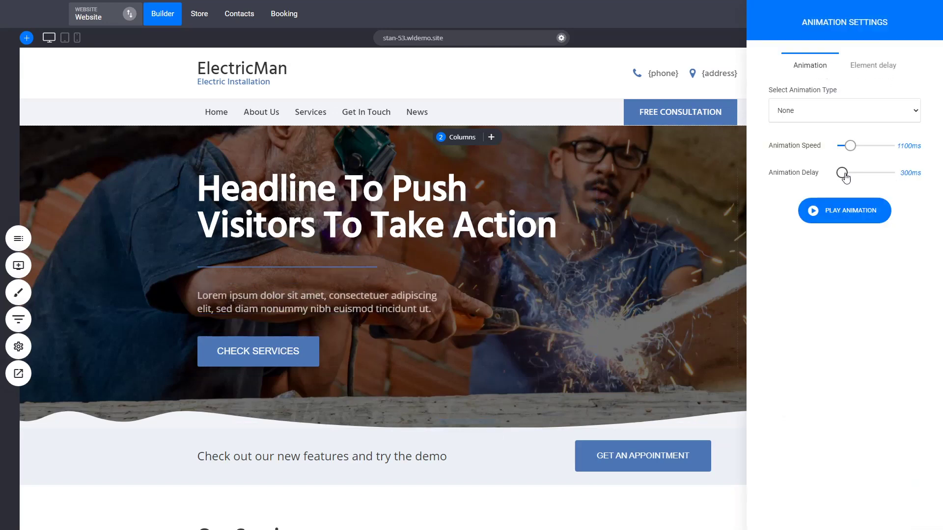
click(576, 258)
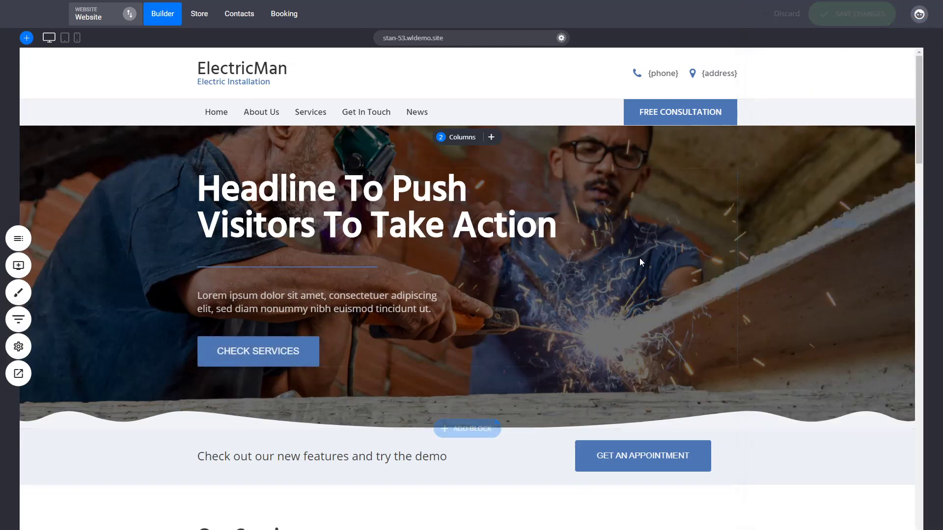
Step: Preview the hero block's animations, close the preview and look over the page down to the service cards
click(18, 374)
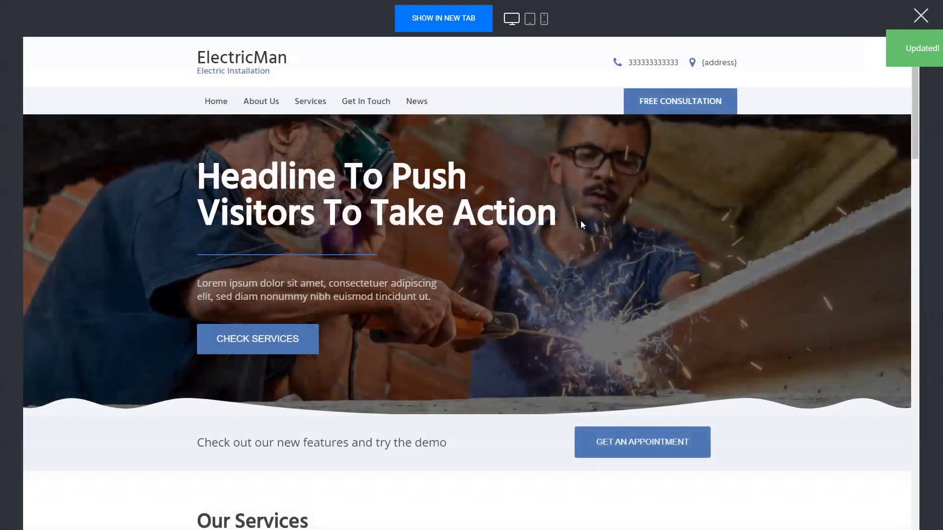
click(920, 16)
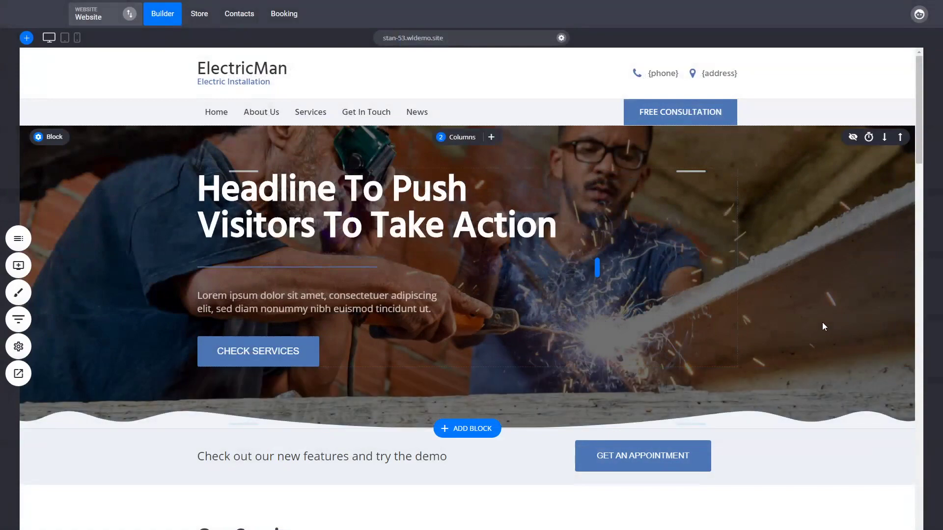
scroll(822, 322, down, 3)
scroll(822, 324, up, 3)
scroll(815, 278, down, 3)
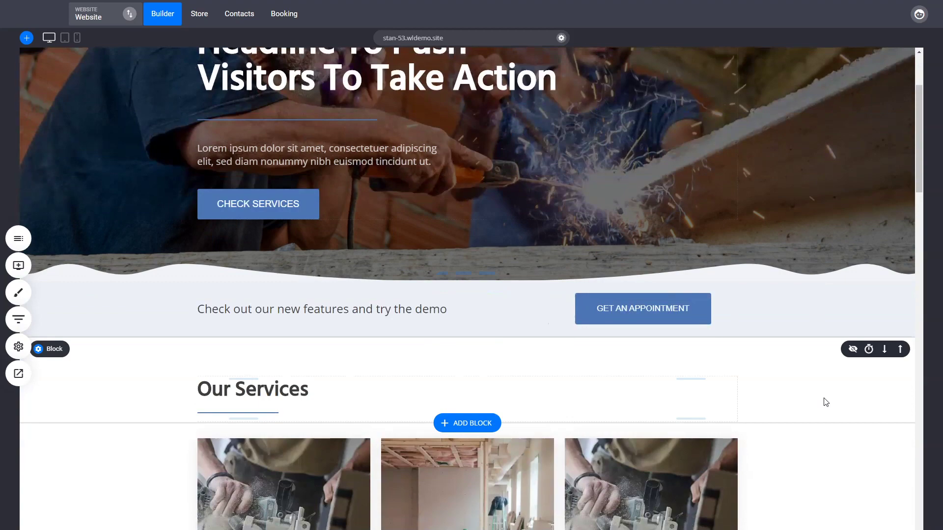
scroll(825, 402, down, 6)
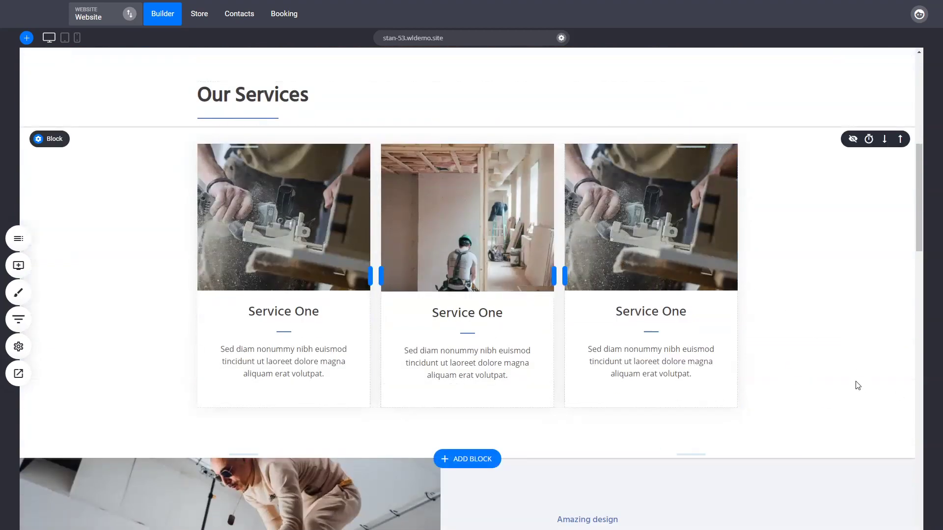
scroll(853, 383, up, 9)
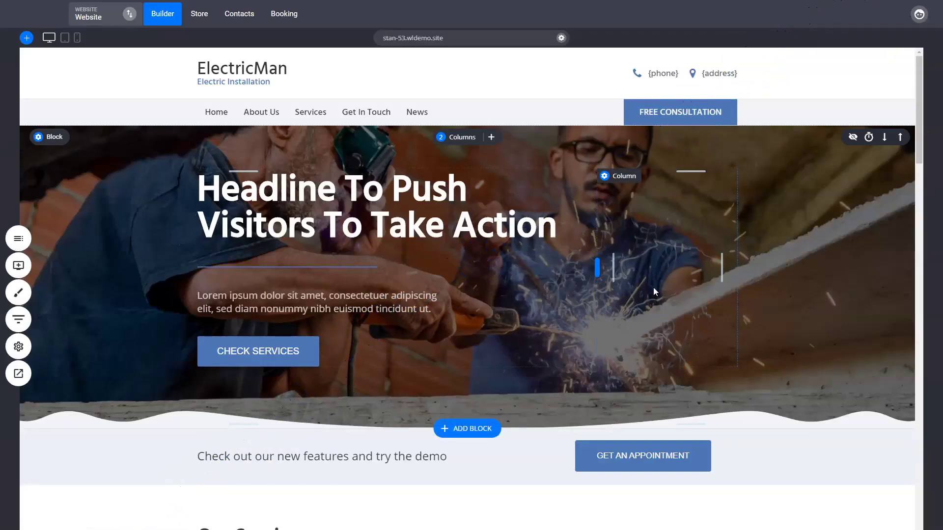
Step: Switch to the phone view and examine the mobile font settings of Heading 1 in the global text styling
click(77, 38)
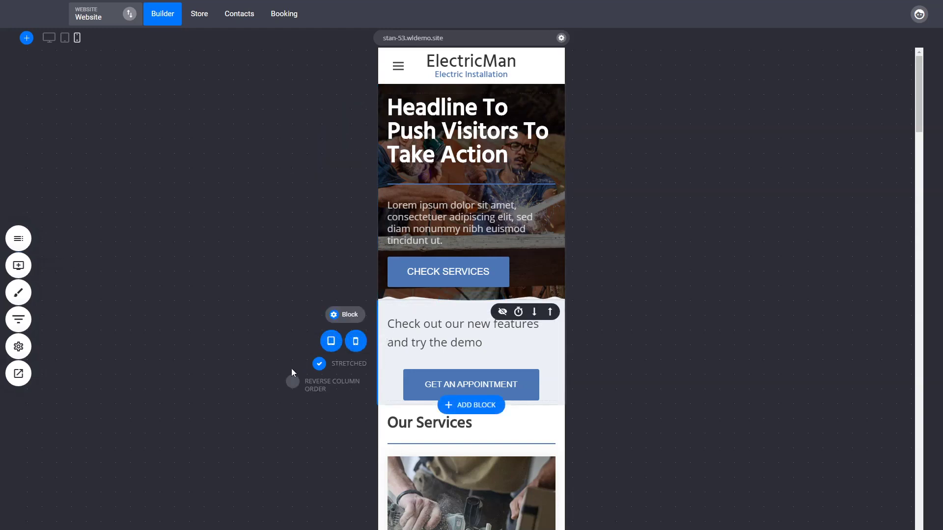
click(18, 293)
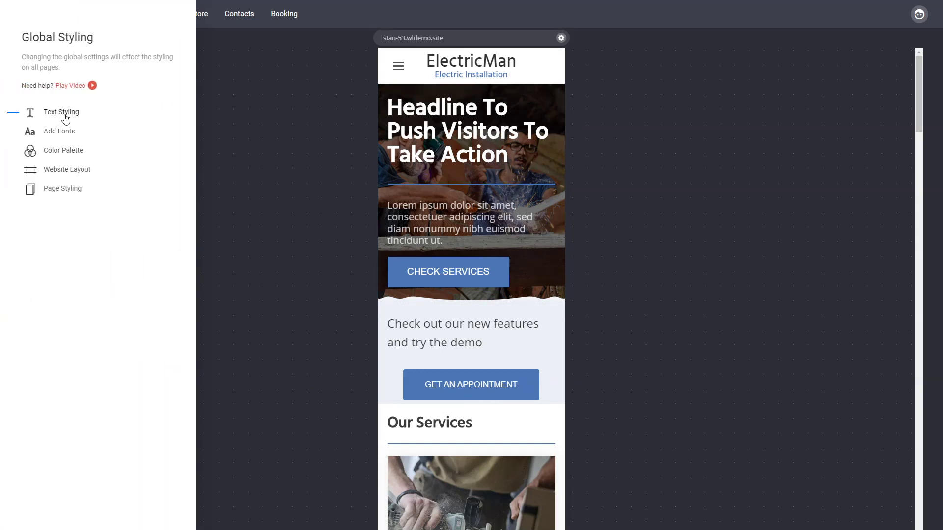
click(65, 119)
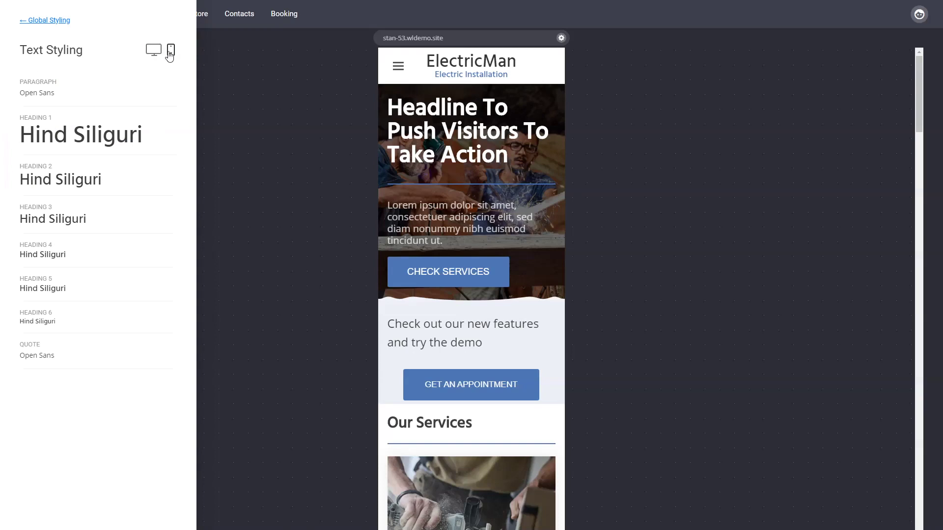
click(88, 142)
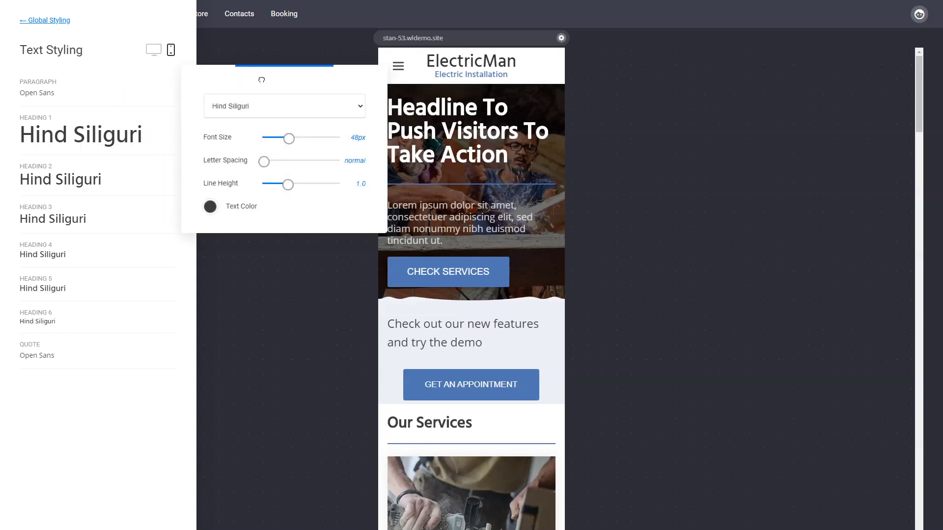
drag(266, 80, 252, 73)
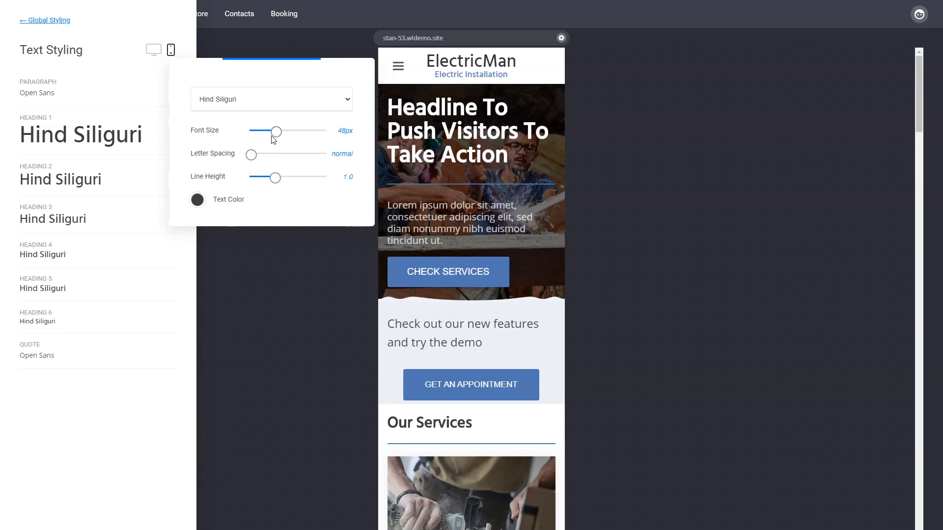
click(173, 273)
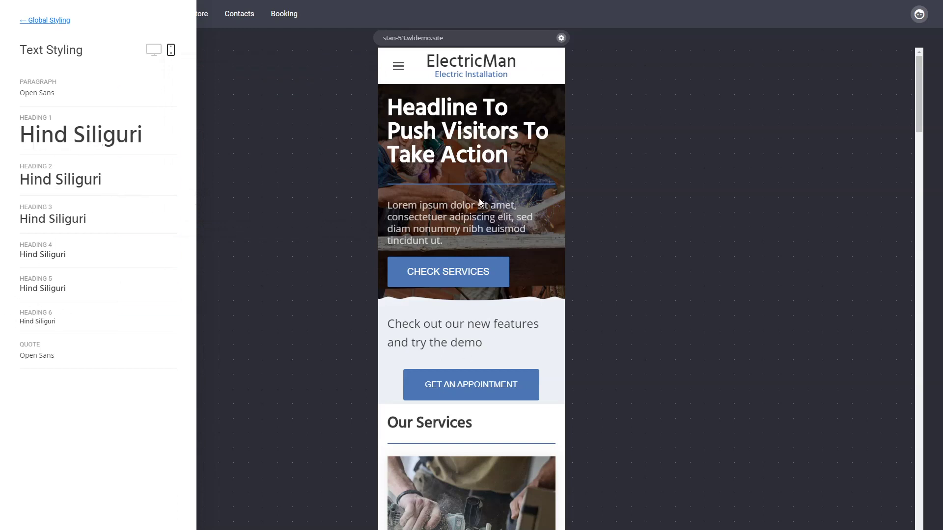
click(513, 199)
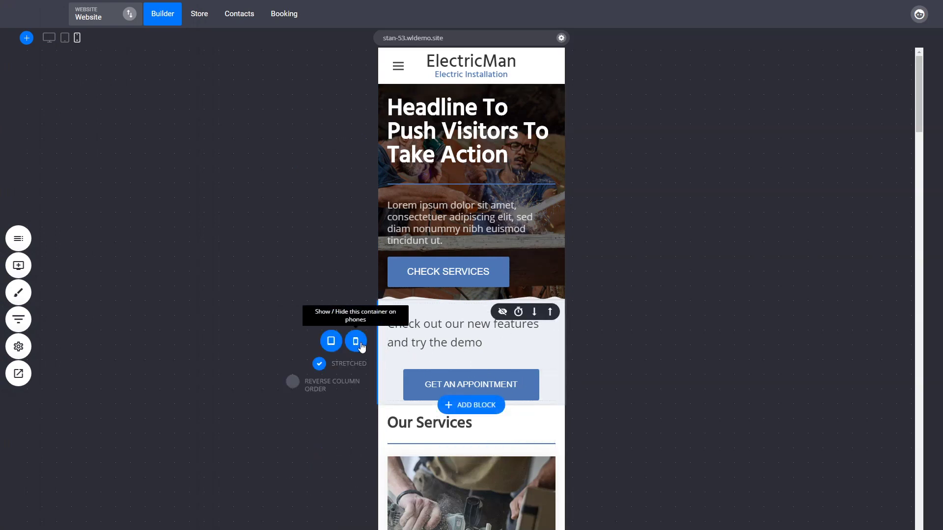
Step: Hide the "Check out our new features" block and the hero block on both tablets and phones
click(359, 344)
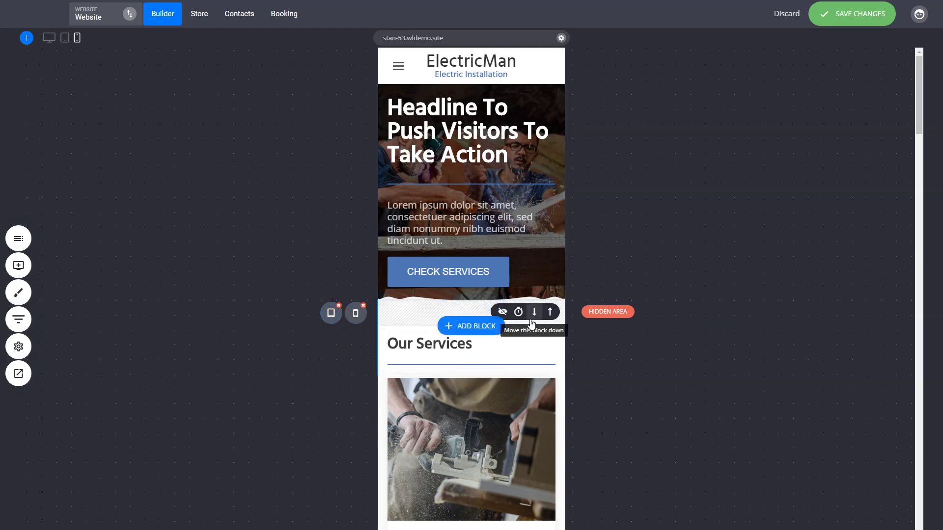
mouse_move(484, 329)
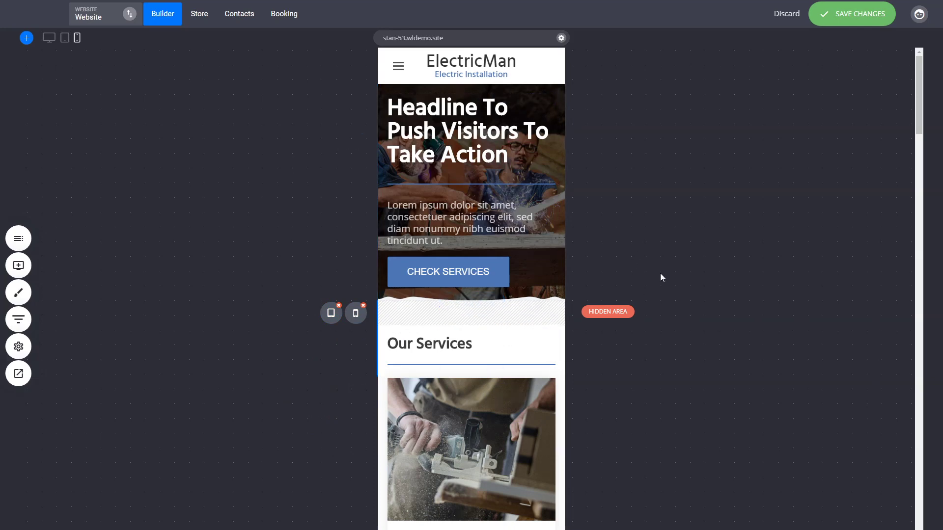
mouse_move(369, 144)
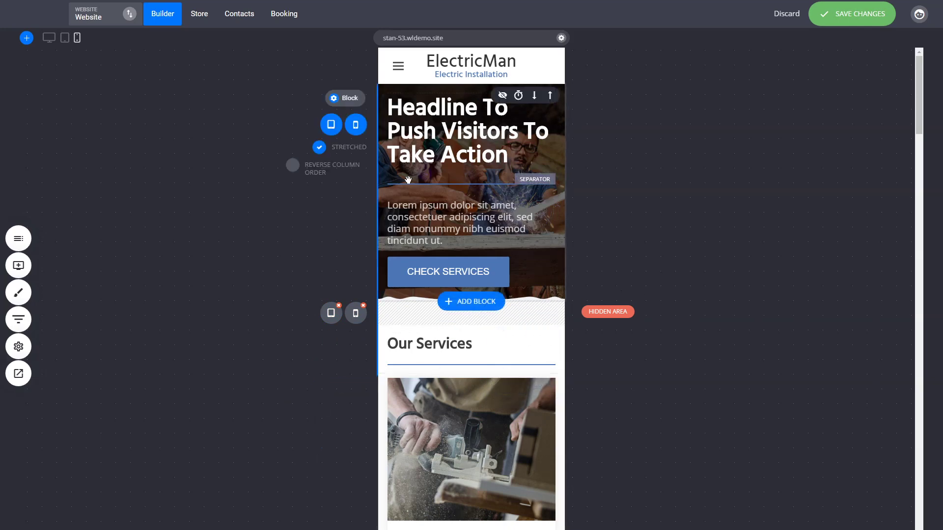
click(402, 101)
click(355, 124)
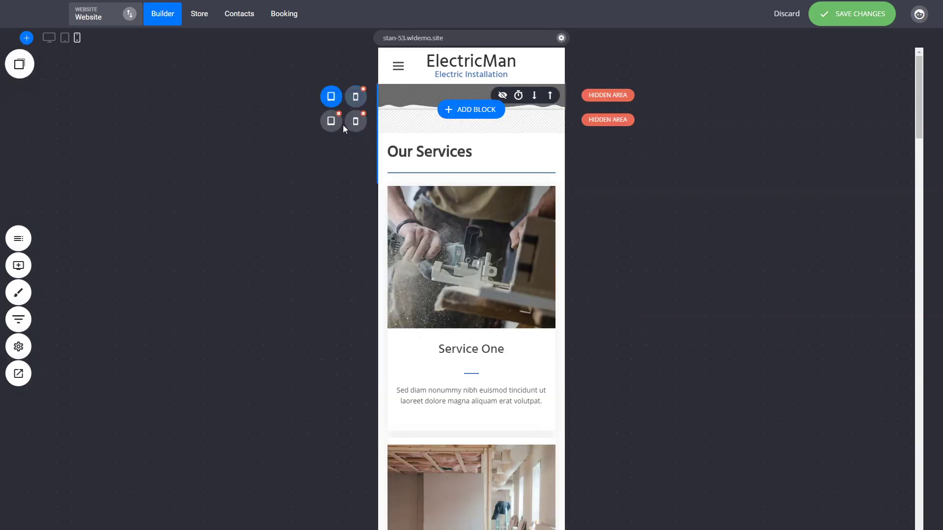
click(330, 97)
Step: Place a mobile-only copy of the hero block above the hidden one and delete the copy's lorem ipsum paragraph
click(19, 64)
drag(51, 158, 456, 96)
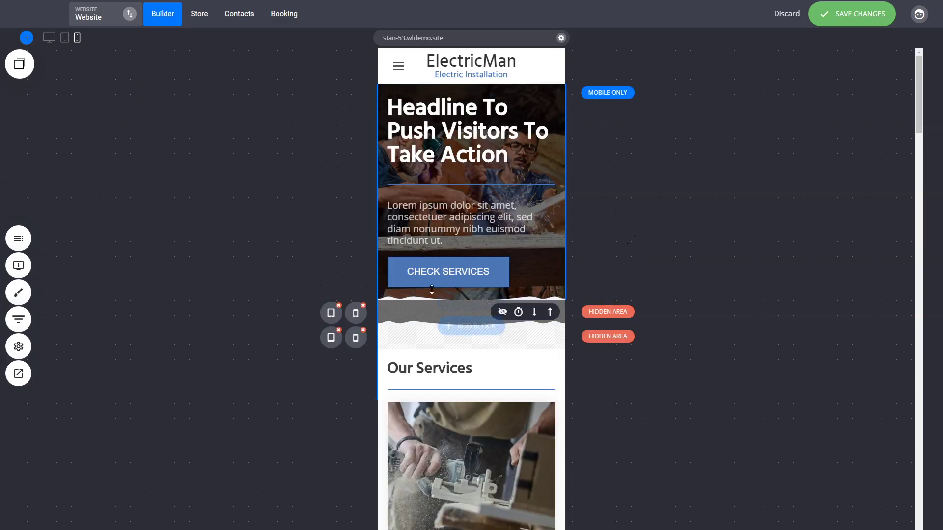
click(433, 226)
click(479, 190)
click(505, 249)
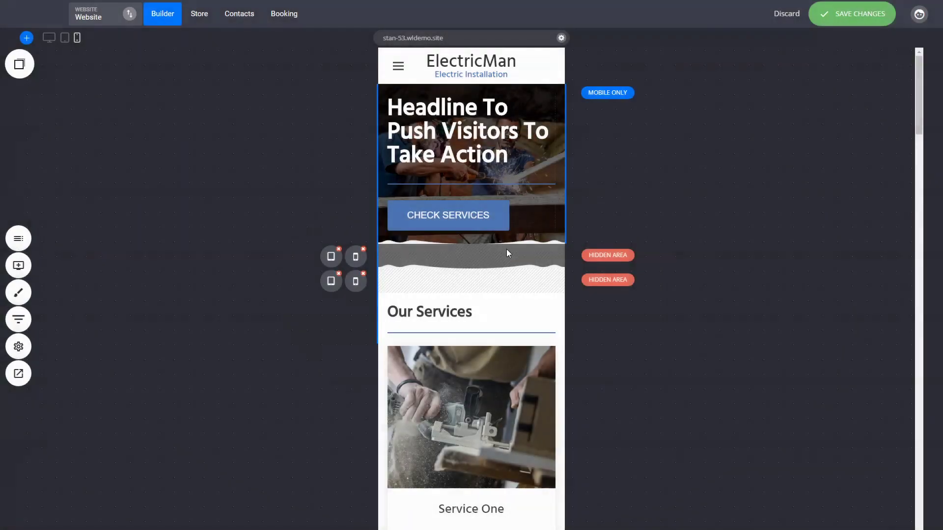
Step: Increase the mobile-only hero block's bottom spacing and set its top spacing to about 56 px
mouse_move(511, 234)
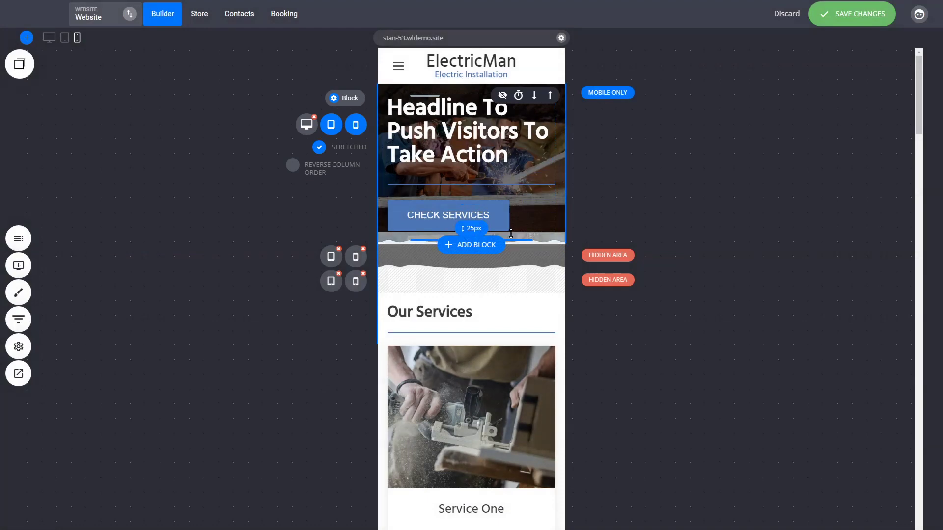
drag(511, 233, 511, 250)
drag(475, 92, 475, 109)
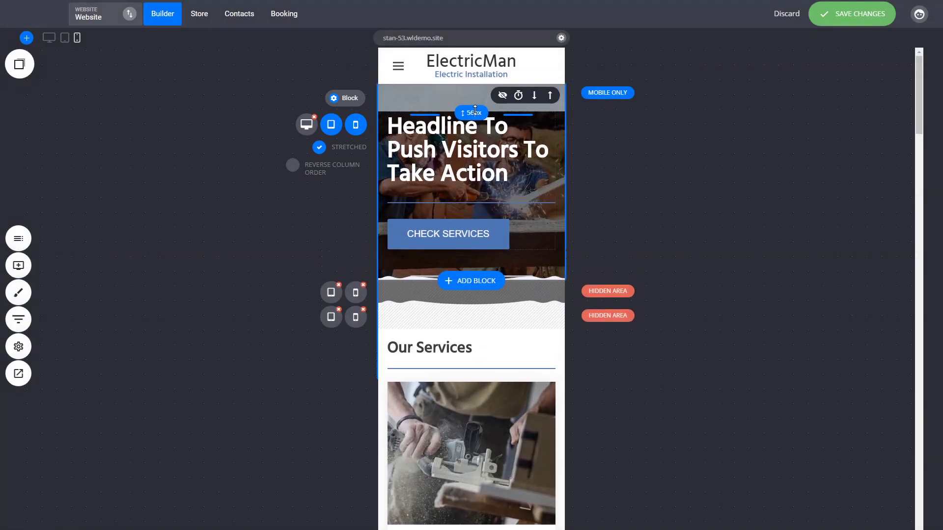
drag(472, 250, 472, 258)
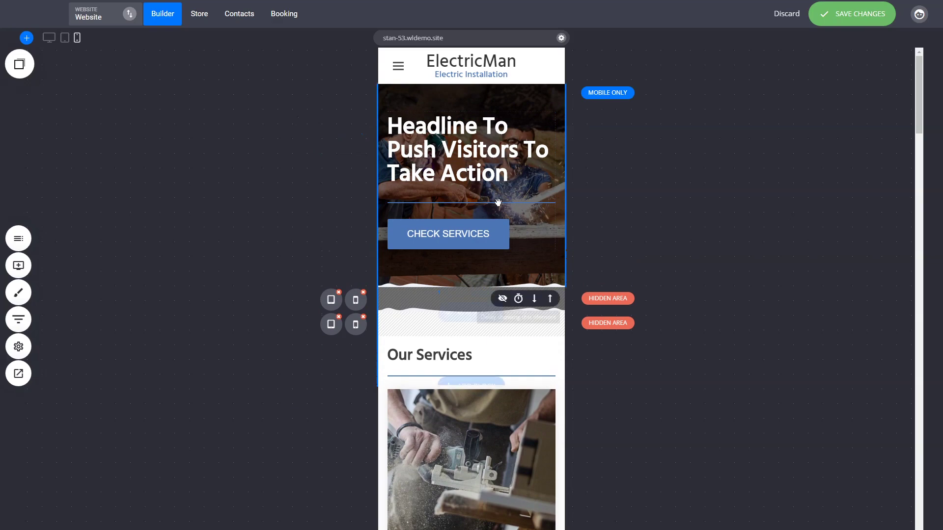
Step: Save the website changes made to the mobile version of the hero block
click(829, 20)
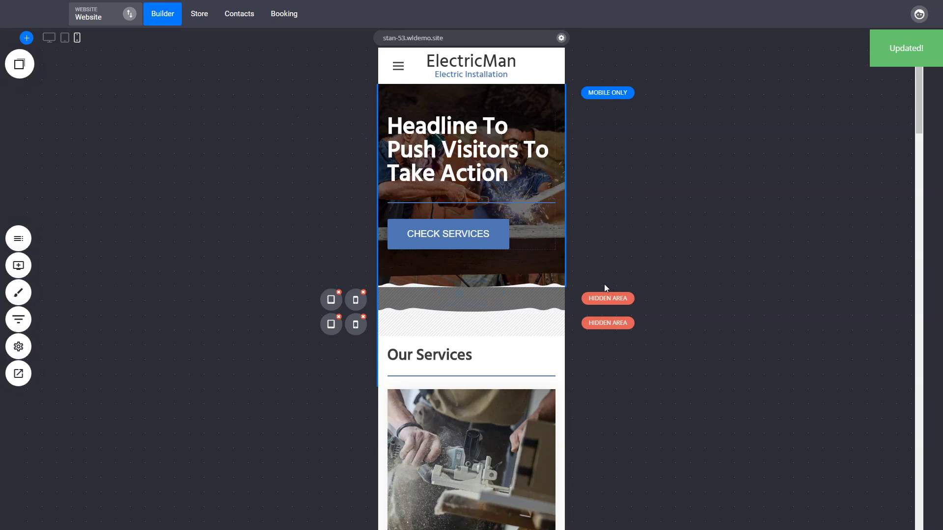
Step: Switch to the desktop view and review the home page's blocks from the hero down to the testimonials
click(49, 38)
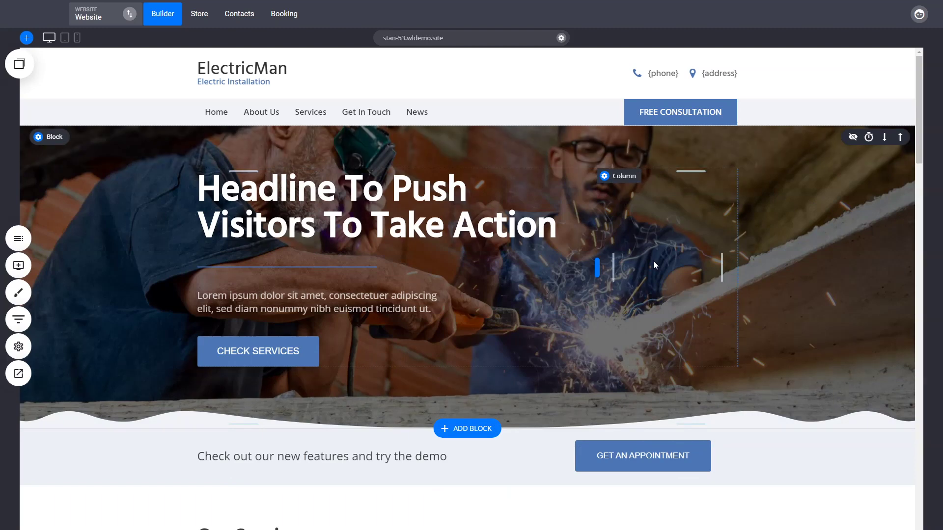
scroll(647, 266, down, 7)
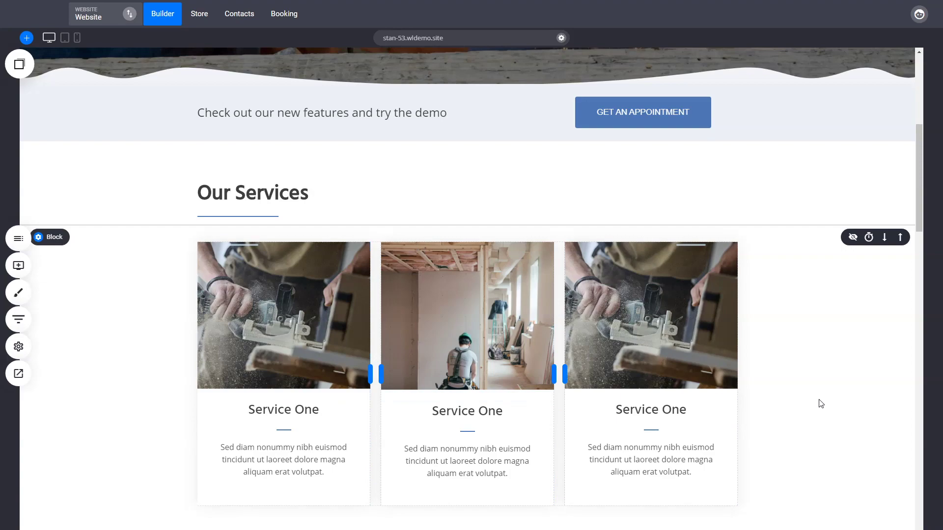
scroll(820, 403, down, 9)
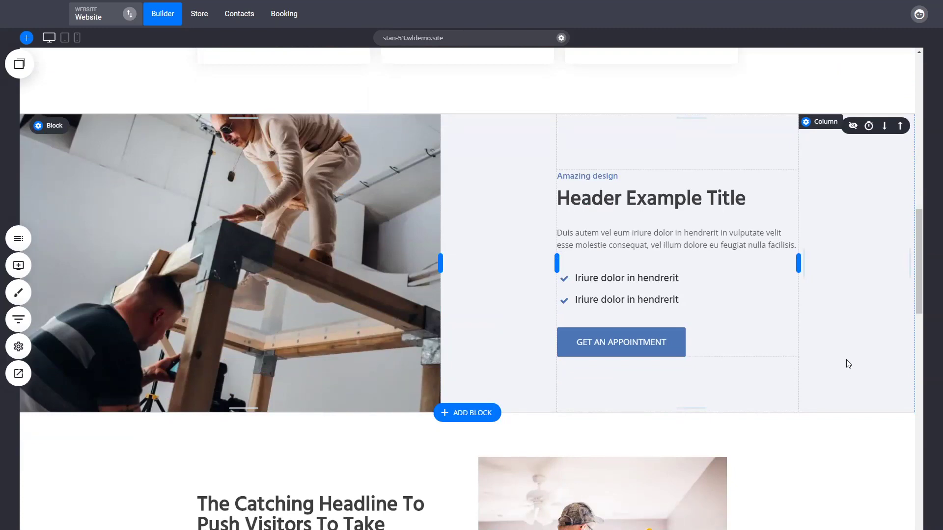
scroll(848, 364, down, 5)
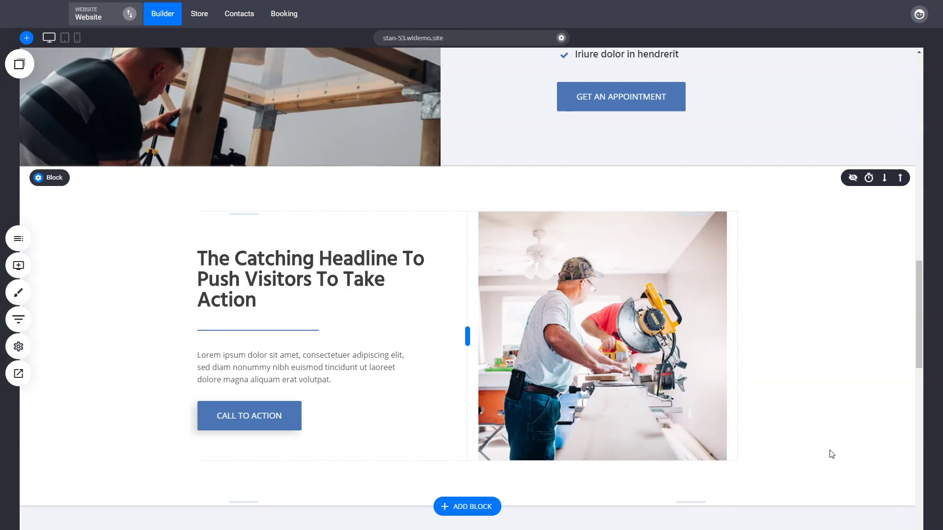
scroll(832, 453, down, 7)
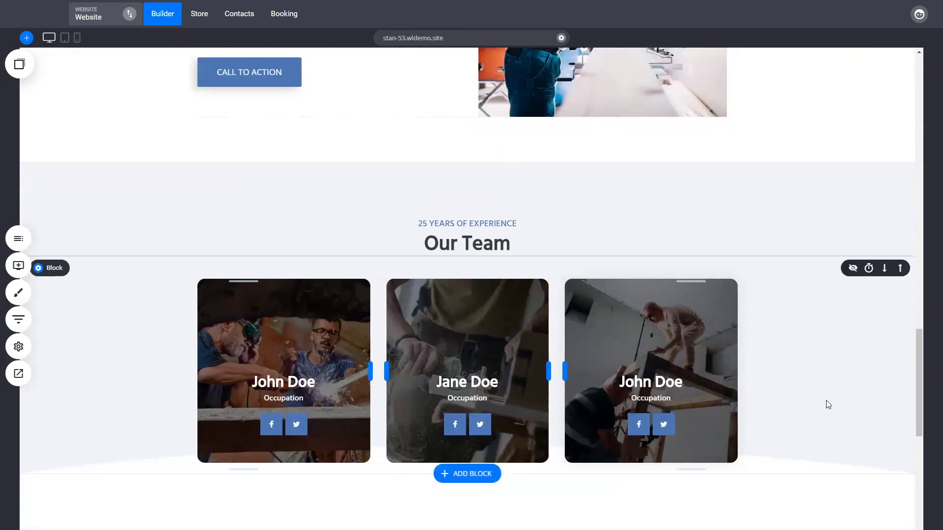
scroll(827, 402, down, 4)
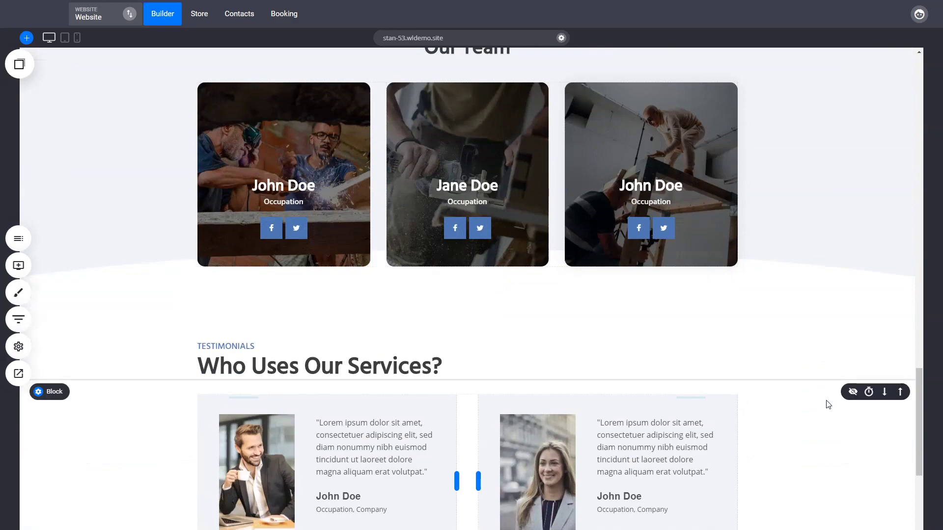